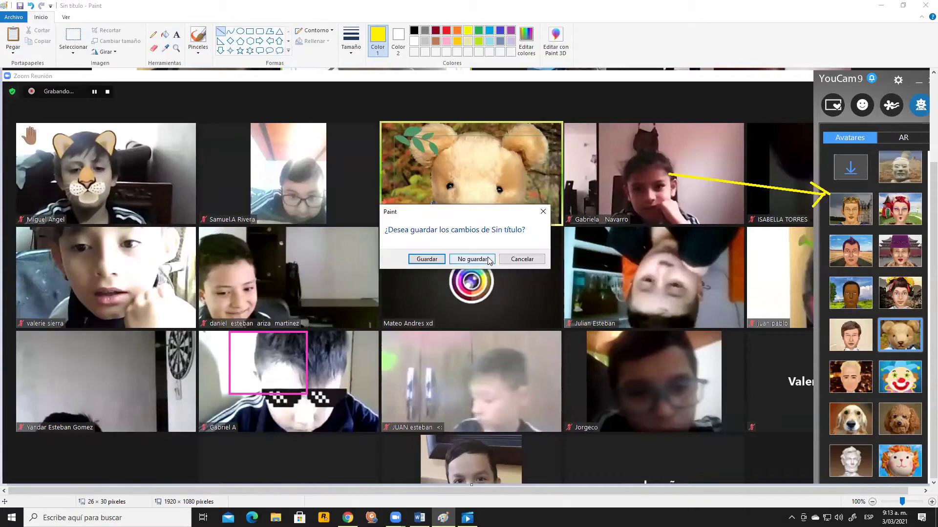
- Close the untitled Paint drawing without saving, and close the Word document BITACORA TRABAJO virtual 2021
{"action": "left_click", "coordinate": [488, 260]}
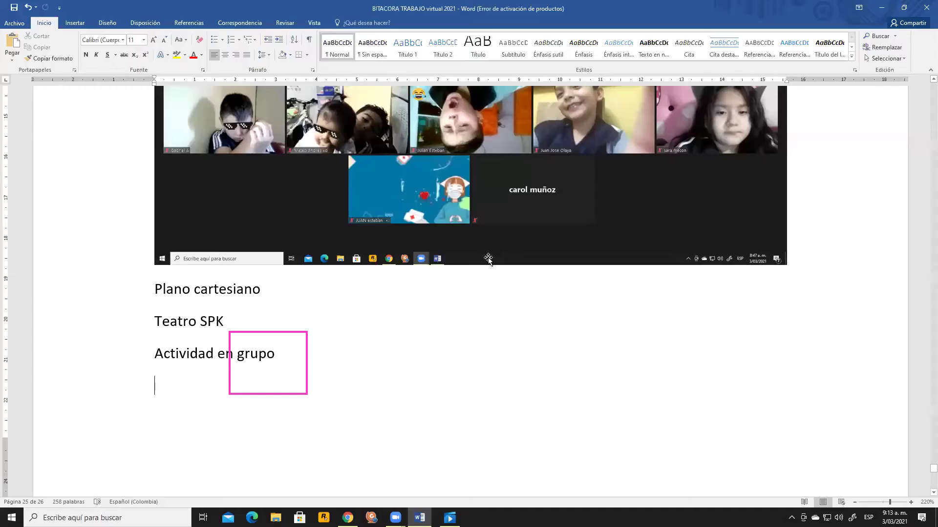
{"action": "left_click", "coordinate": [926, 7]}
{"action": "left_click", "coordinate": [419, 277]}
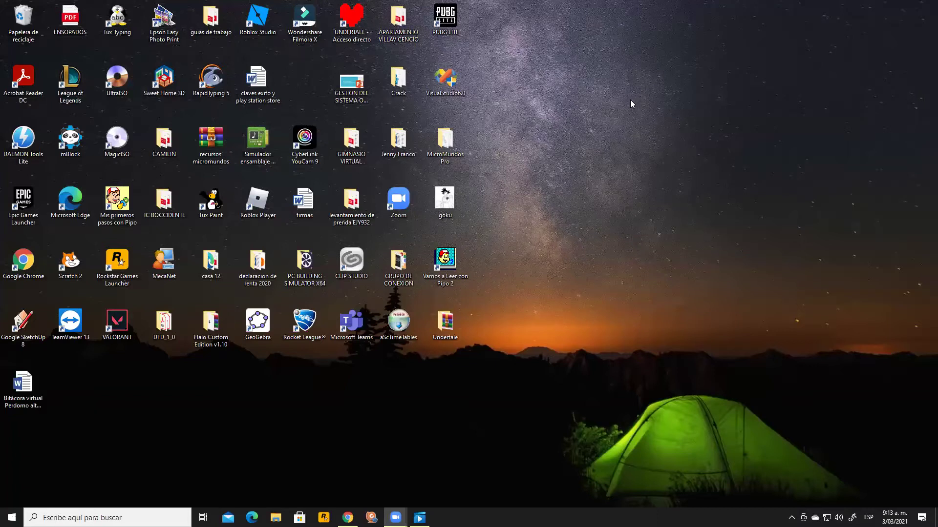
- Switch to Chrome and load the Edmodo home page in place of the Actividades Su Presencia Kids page
{"action": "left_click", "coordinate": [348, 517]}
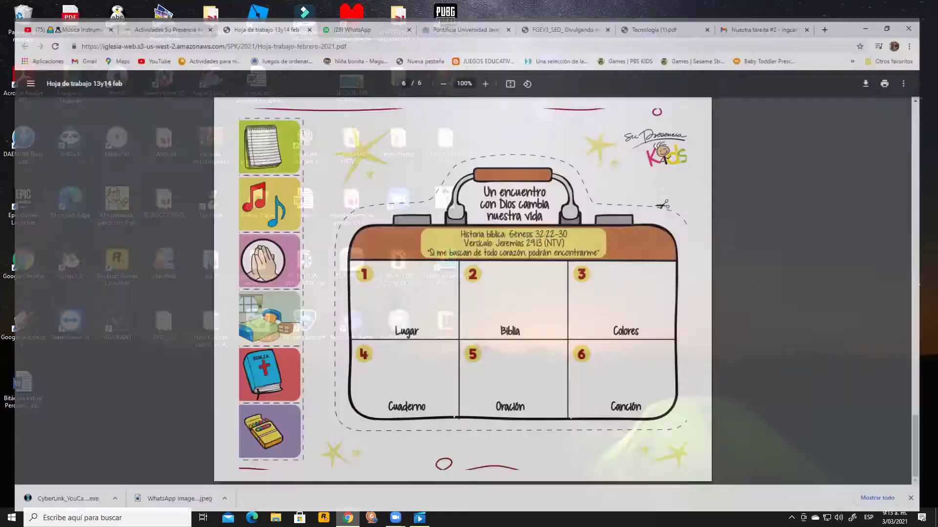
{"action": "left_click", "coordinate": [160, 8]}
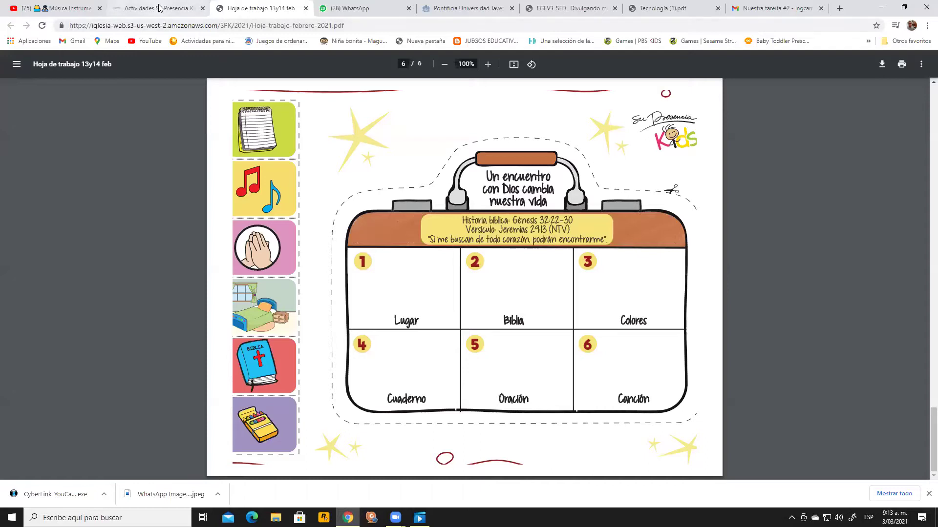
{"action": "left_click", "coordinate": [149, 24]}
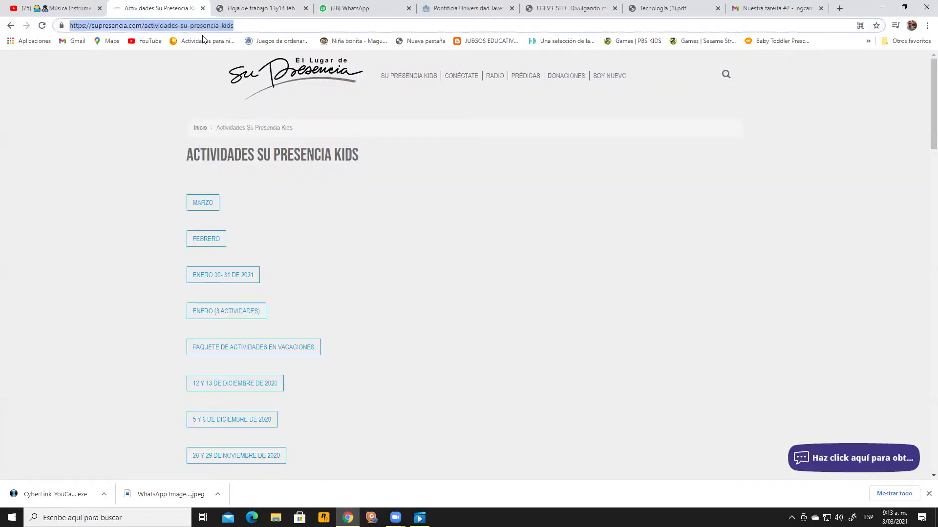
{"action": "type", "text": "edmo"}
{"action": "key", "text": "Return"}
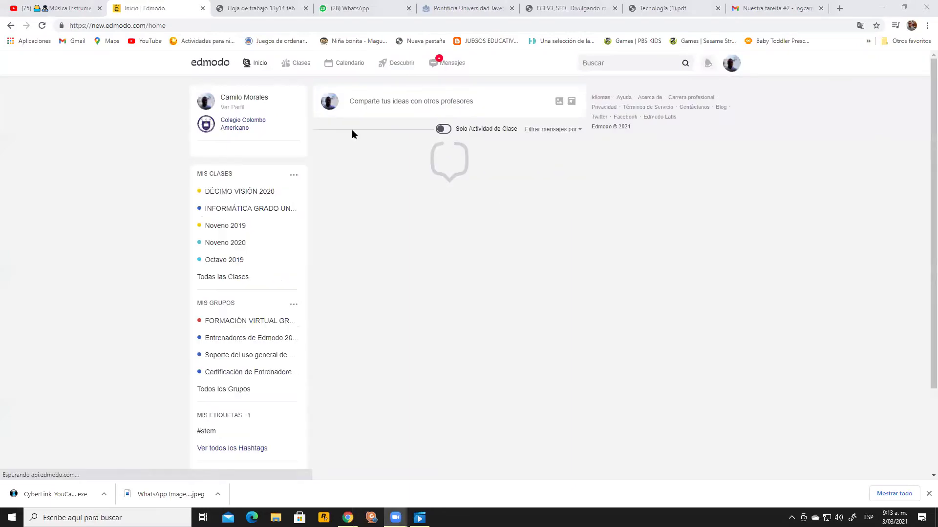
- Open the class Tecnología e informática Tercero 2021 from the full list of classes
{"action": "left_click", "coordinate": [255, 63]}
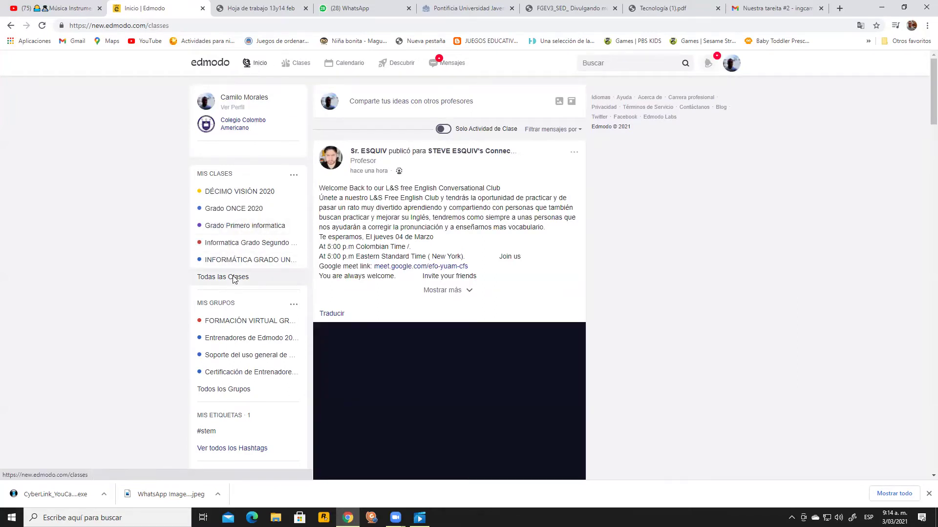
{"action": "left_click", "coordinate": [233, 279]}
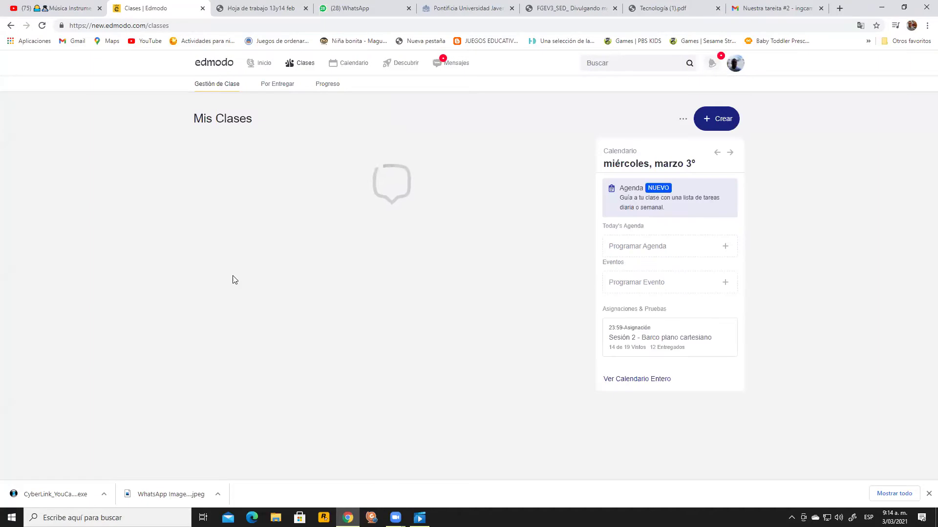
{"action": "scroll", "coordinate": [430, 273], "scroll_direction": "down", "scroll_amount": 5}
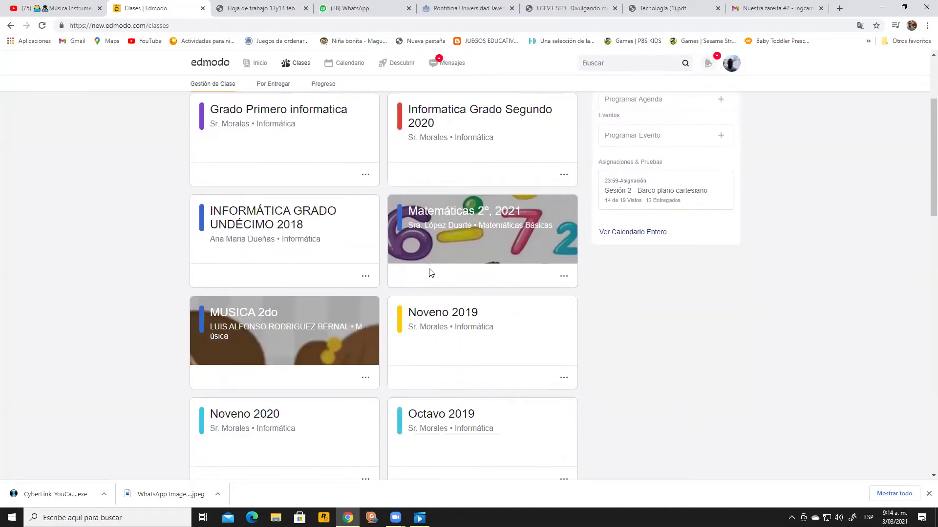
{"action": "scroll", "coordinate": [450, 283], "scroll_direction": "down", "scroll_amount": 4}
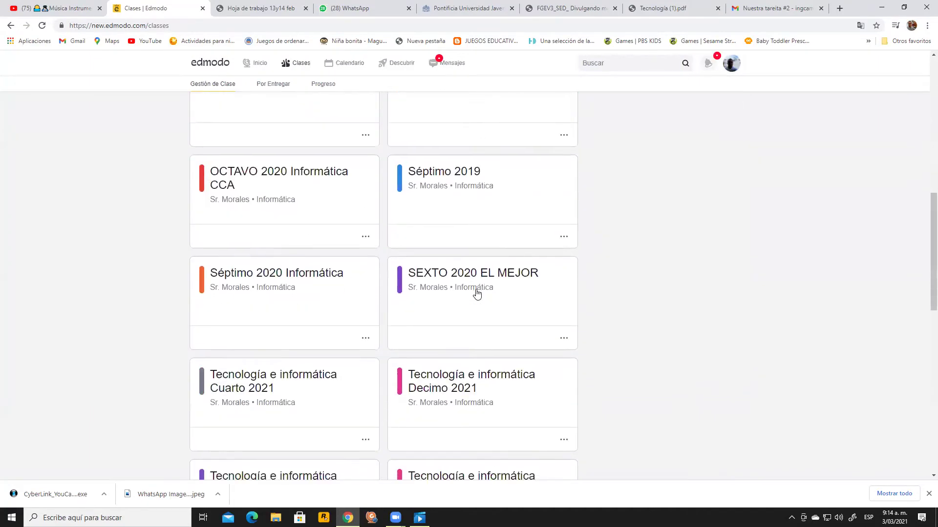
{"action": "scroll", "coordinate": [477, 294], "scroll_direction": "down", "scroll_amount": 3}
{"action": "scroll", "coordinate": [478, 294], "scroll_direction": "down", "scroll_amount": 2}
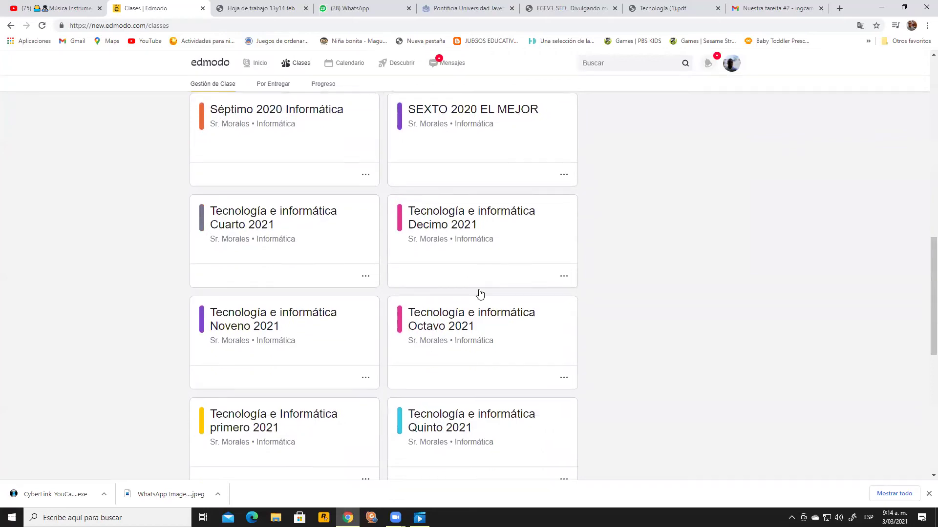
{"action": "scroll", "coordinate": [479, 294], "scroll_direction": "down", "scroll_amount": 3}
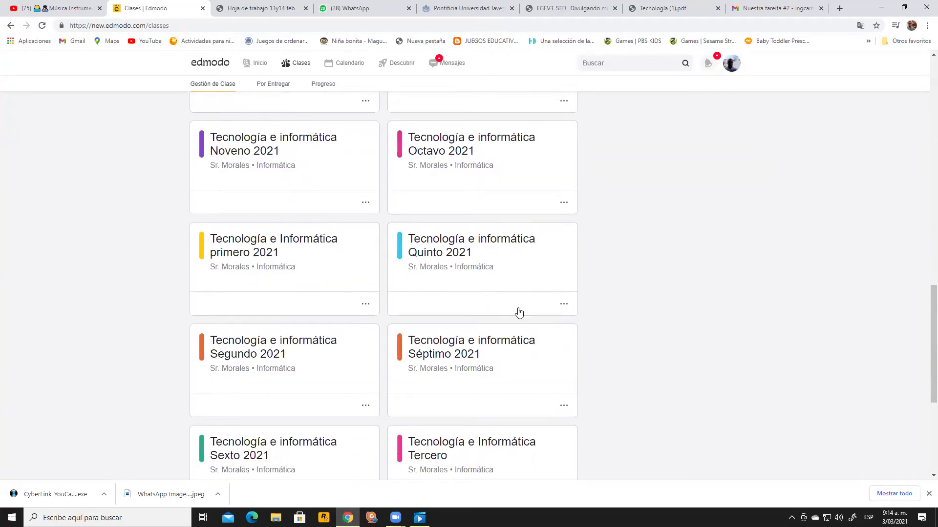
{"action": "scroll", "coordinate": [512, 337], "scroll_direction": "down", "scroll_amount": 2}
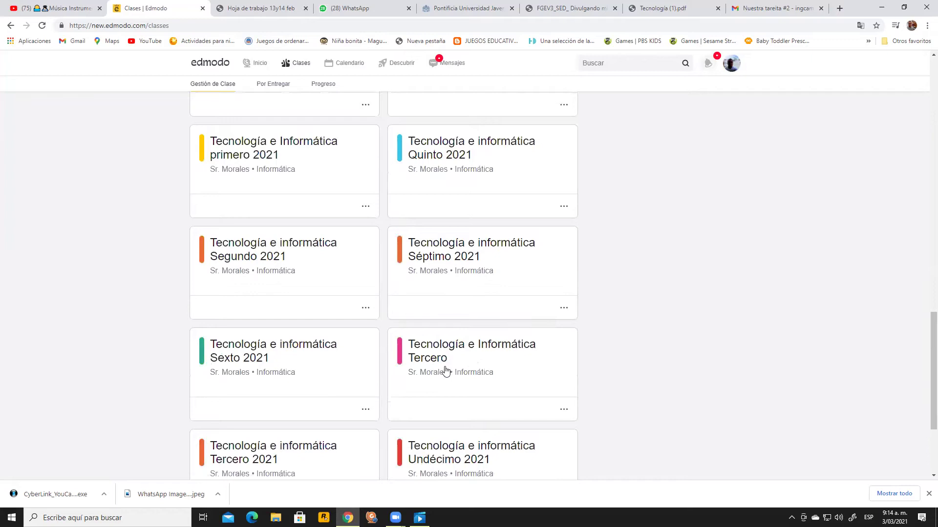
{"action": "scroll", "coordinate": [446, 371], "scroll_direction": "down", "scroll_amount": 2}
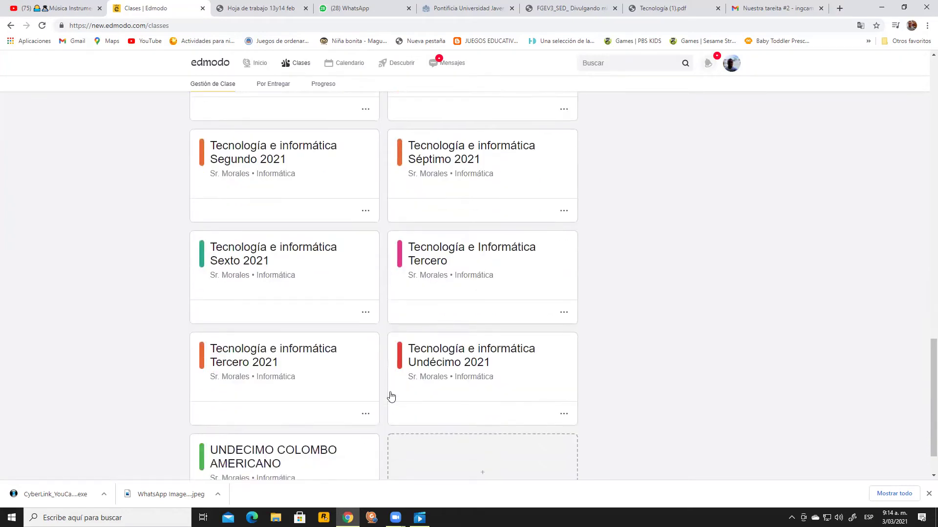
{"action": "left_click", "coordinate": [266, 377]}
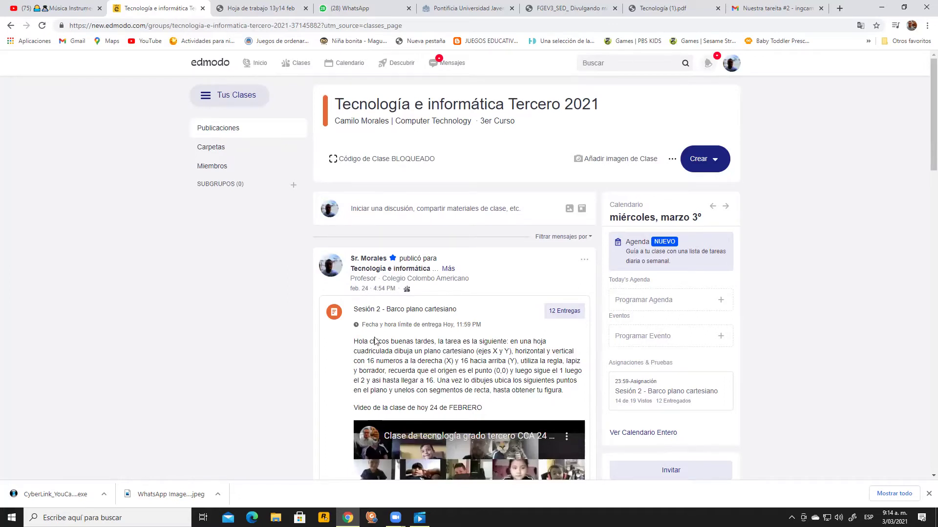
- Open the submissions for Sesión 2 - Barco plano cartesiano and review the students who have not submitted and those who have
{"action": "left_click", "coordinate": [556, 313]}
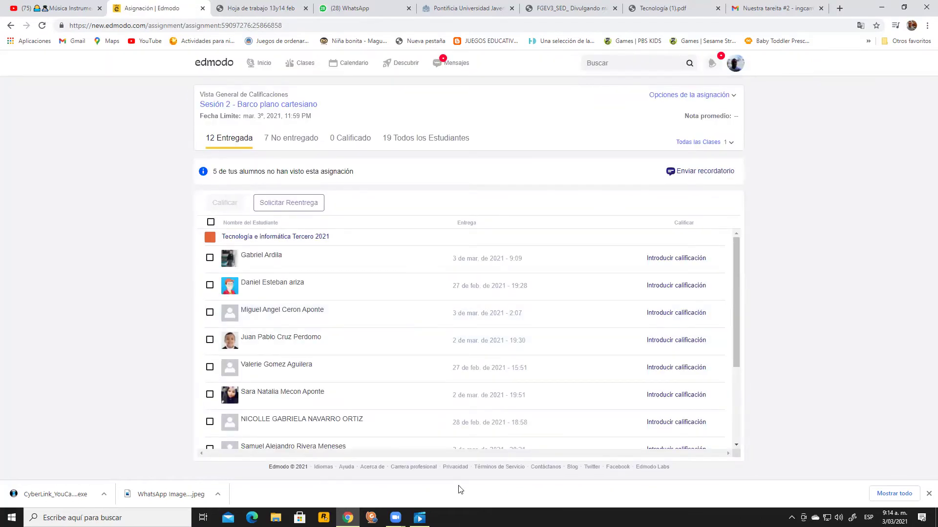
{"action": "left_click", "coordinate": [308, 142]}
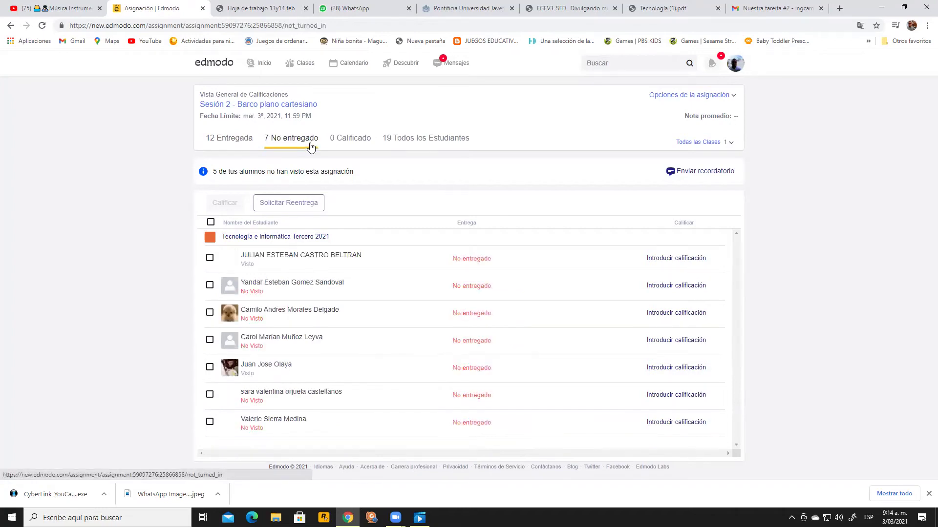
{"action": "left_click", "coordinate": [248, 145]}
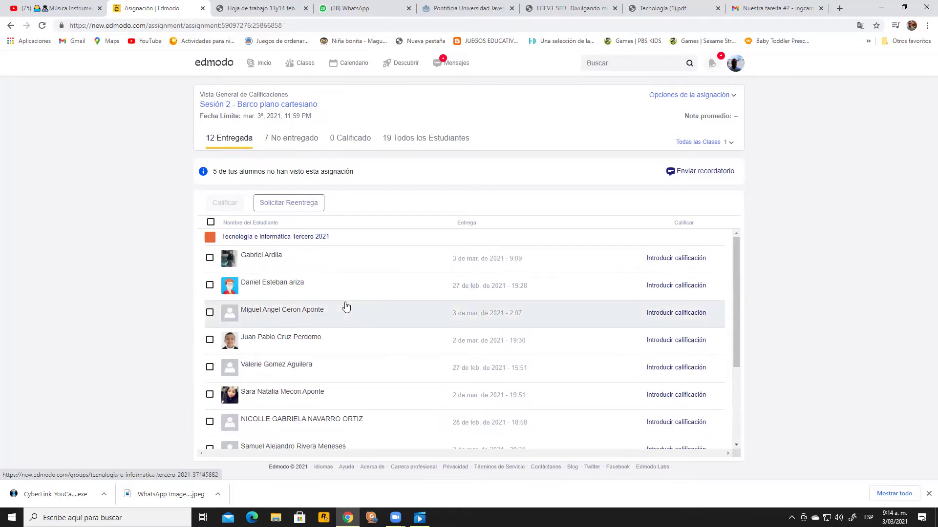
{"action": "scroll", "coordinate": [346, 306], "scroll_direction": "down", "scroll_amount": 3}
{"action": "scroll", "coordinate": [345, 306], "scroll_direction": "up", "scroll_amount": 3}
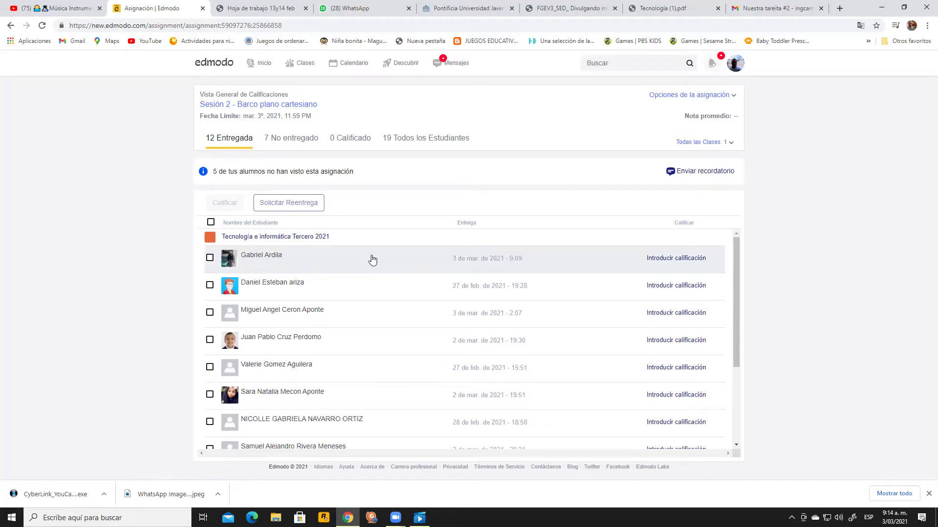
- Open the first student's attachment informatica.pdf, examine the Cartesian-plane boat drawing and its coordinate list, and close the file
{"action": "left_click", "coordinate": [299, 266]}
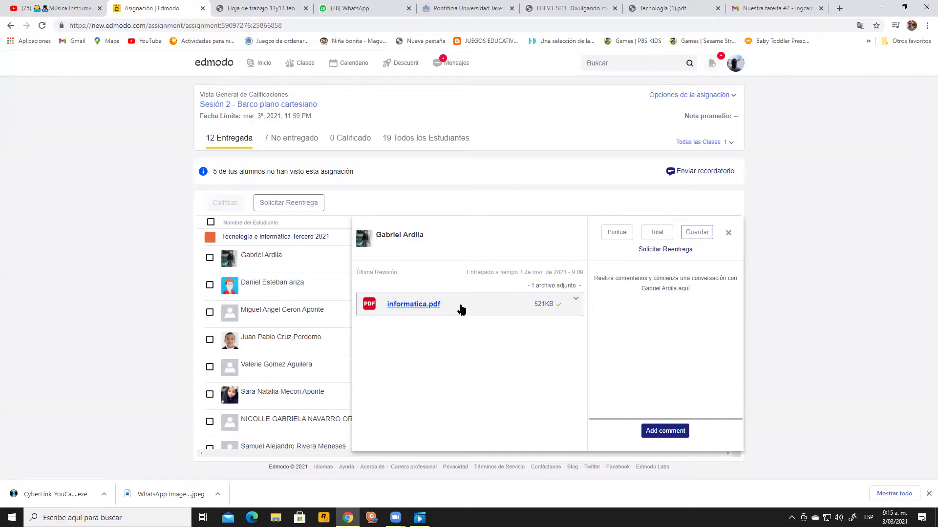
{"action": "left_click", "coordinate": [418, 305]}
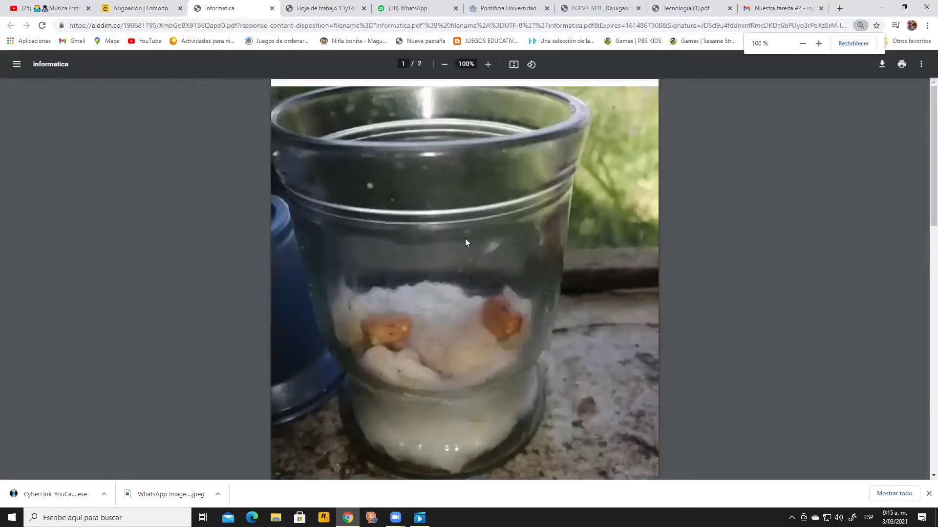
{"action": "scroll", "coordinate": [514, 265], "scroll_direction": "down", "scroll_amount": 15}
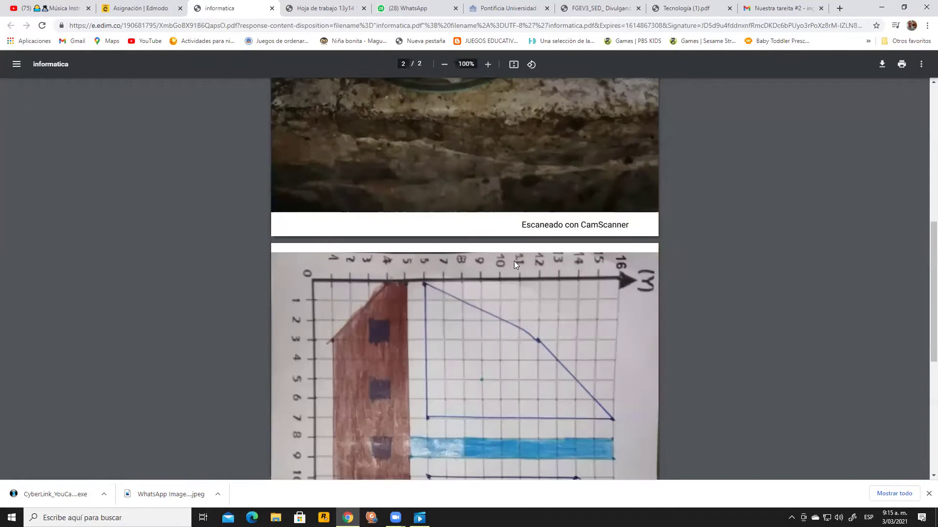
{"action": "scroll", "coordinate": [518, 261], "scroll_direction": "up", "scroll_amount": 2}
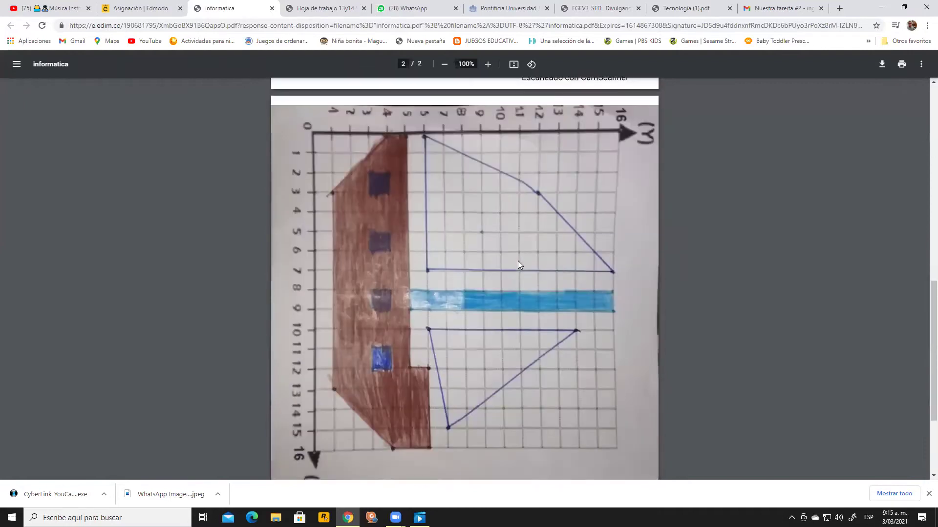
{"action": "scroll", "coordinate": [518, 261], "scroll_direction": "down", "scroll_amount": 3}
{"action": "scroll", "coordinate": [518, 261], "scroll_direction": "up", "scroll_amount": 2}
{"action": "scroll", "coordinate": [519, 264], "scroll_direction": "up", "scroll_amount": 2}
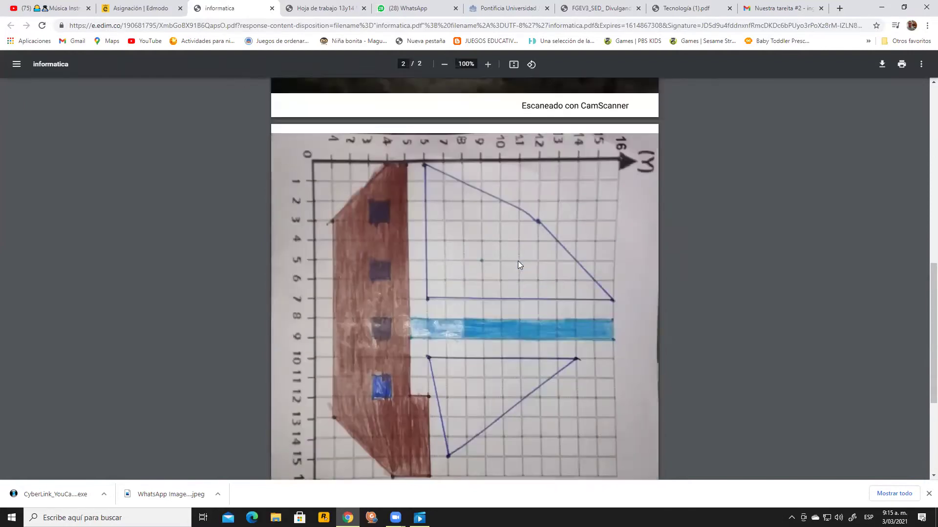
{"action": "scroll", "coordinate": [518, 261], "scroll_direction": "down", "scroll_amount": 4}
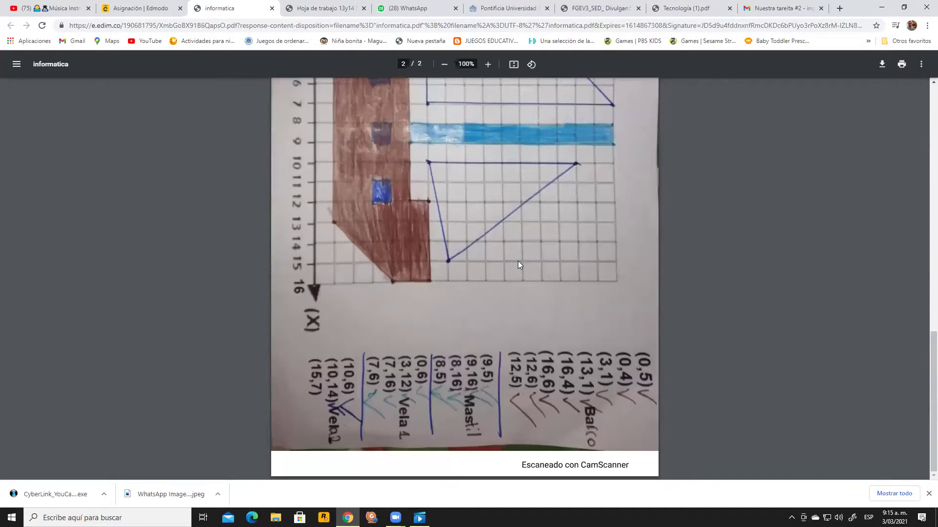
{"action": "scroll", "coordinate": [518, 265], "scroll_direction": "up", "scroll_amount": 15}
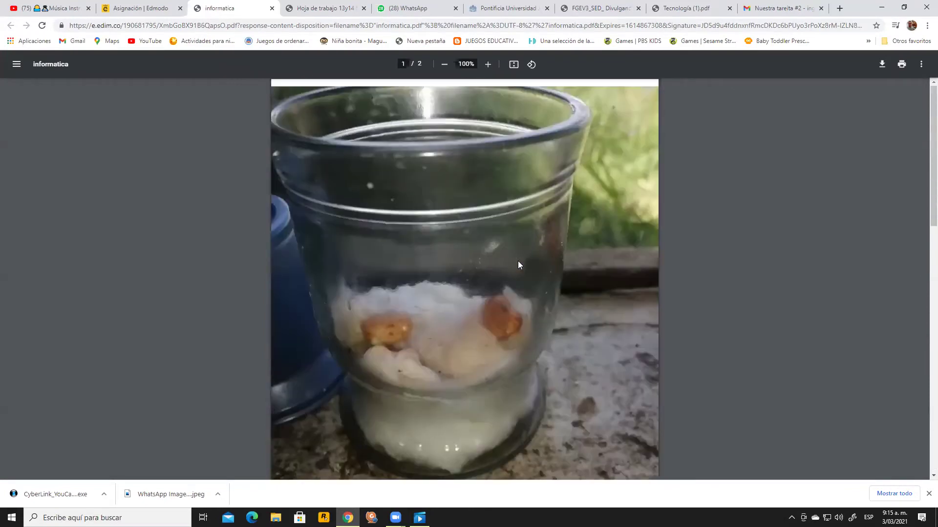
{"action": "left_click", "coordinate": [273, 8]}
- Grade the first student's submission 5 out of a total of 5 and save the grade
{"action": "left_click", "coordinate": [626, 235]}
{"action": "type", "text": "5"}
{"action": "key", "text": "Tab"}
{"action": "type", "text": "5"}
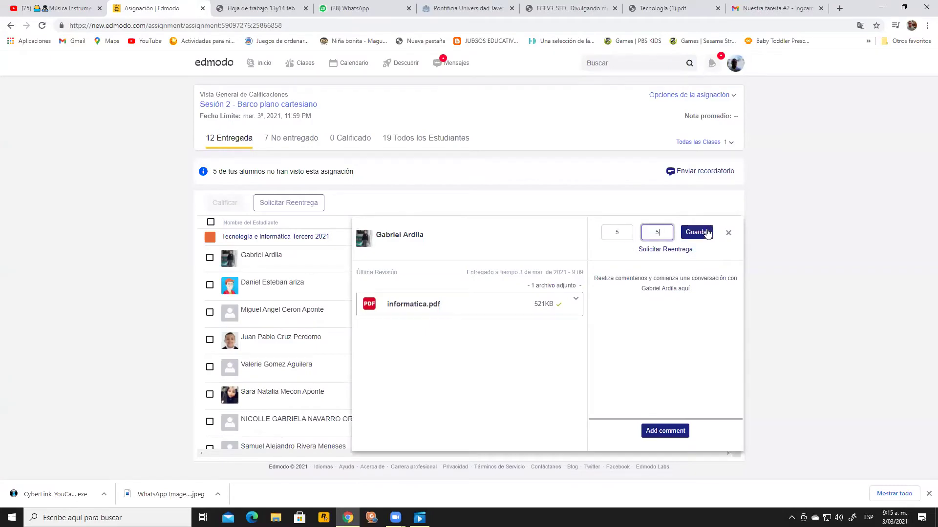
{"action": "left_click", "coordinate": [698, 233]}
- Open the next student's submission and look through the attached photos of the boat drawing and handwritten notes
{"action": "left_click", "coordinate": [278, 263]}
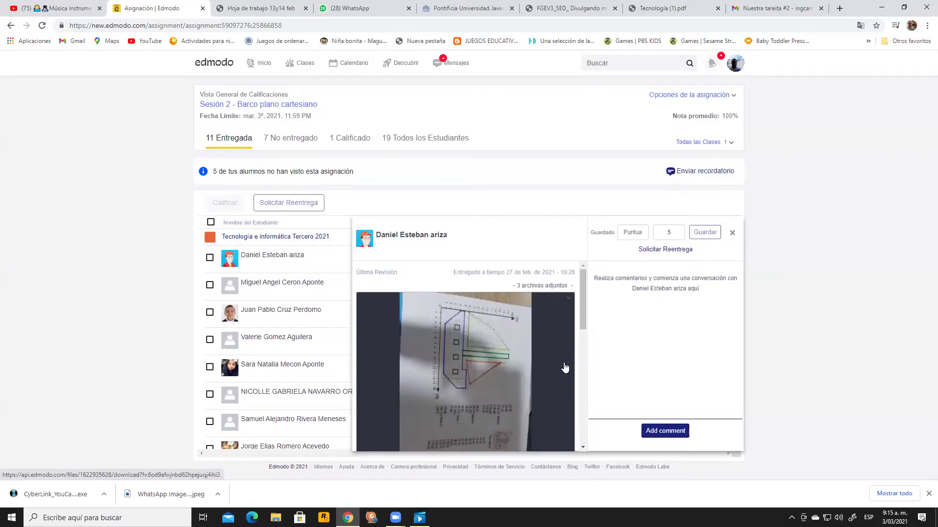
{"action": "scroll", "coordinate": [565, 367], "scroll_direction": "down", "scroll_amount": 3}
{"action": "scroll", "coordinate": [565, 368], "scroll_direction": "up", "scroll_amount": 4}
{"action": "scroll", "coordinate": [479, 361], "scroll_direction": "down", "scroll_amount": 2}
{"action": "scroll", "coordinate": [489, 362], "scroll_direction": "down", "scroll_amount": 2}
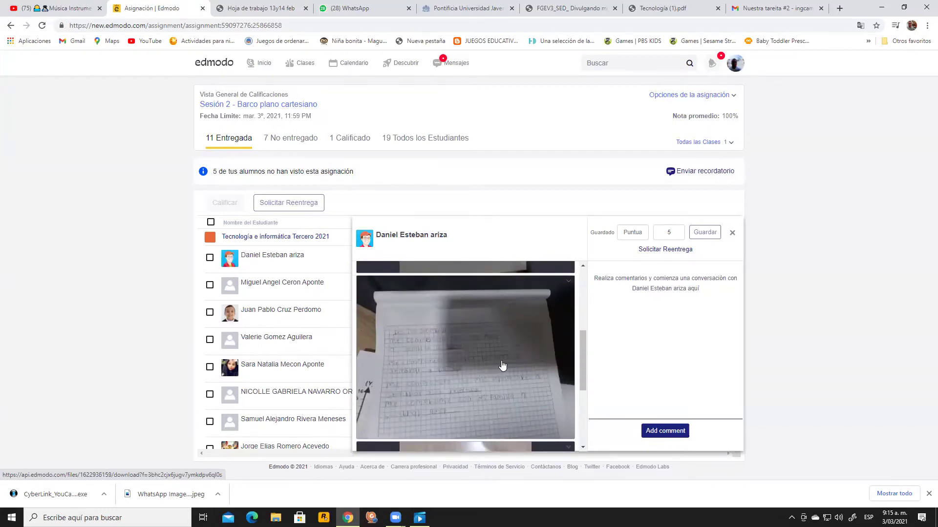
- Open the photo of the handwritten commitments in full size, read it through to the last line, and close it
{"action": "left_click", "coordinate": [497, 370]}
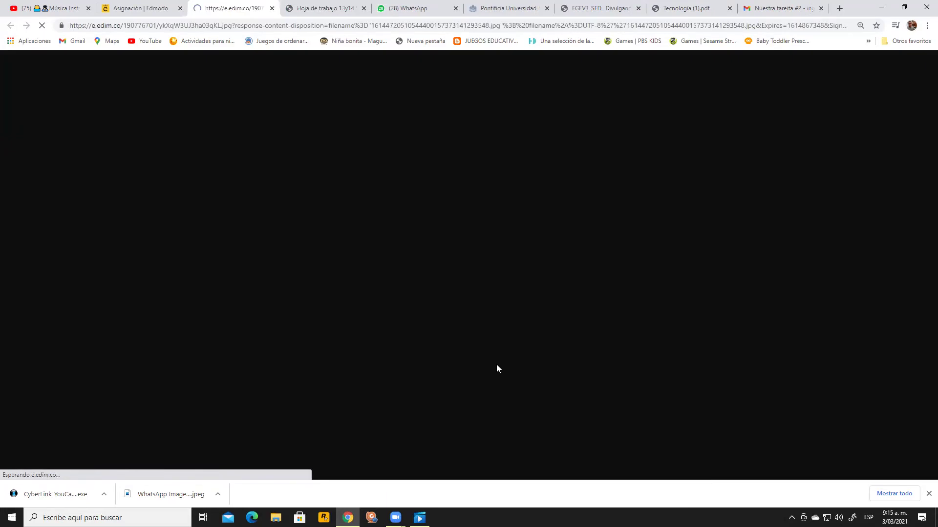
{"action": "scroll", "coordinate": [510, 337], "scroll_direction": "down", "scroll_amount": 2}
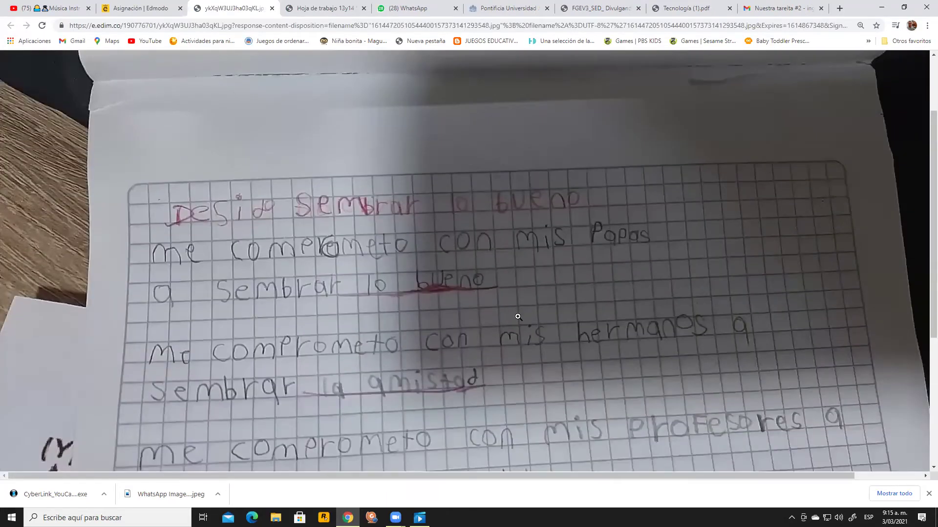
{"action": "scroll", "coordinate": [518, 317], "scroll_direction": "down", "scroll_amount": 2}
{"action": "scroll", "coordinate": [519, 317], "scroll_direction": "down", "scroll_amount": 2}
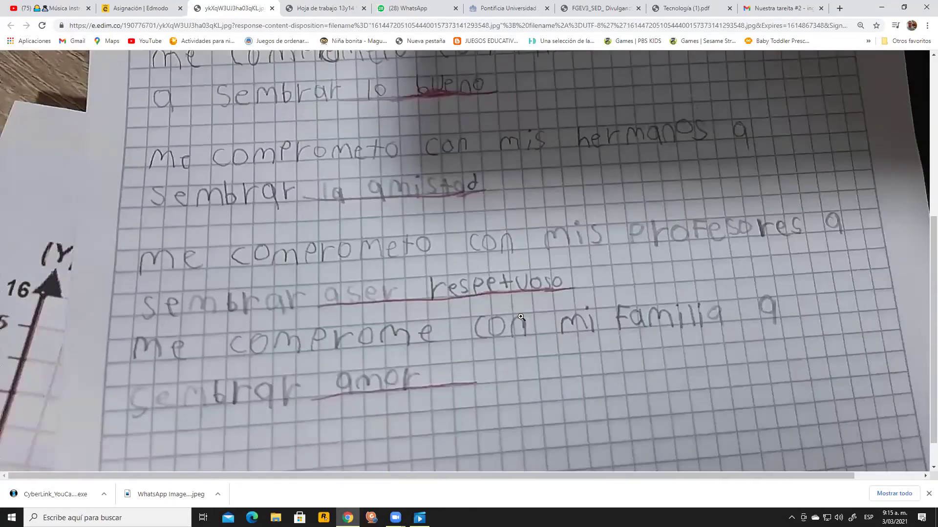
{"action": "scroll", "coordinate": [571, 301], "scroll_direction": "down", "scroll_amount": 1}
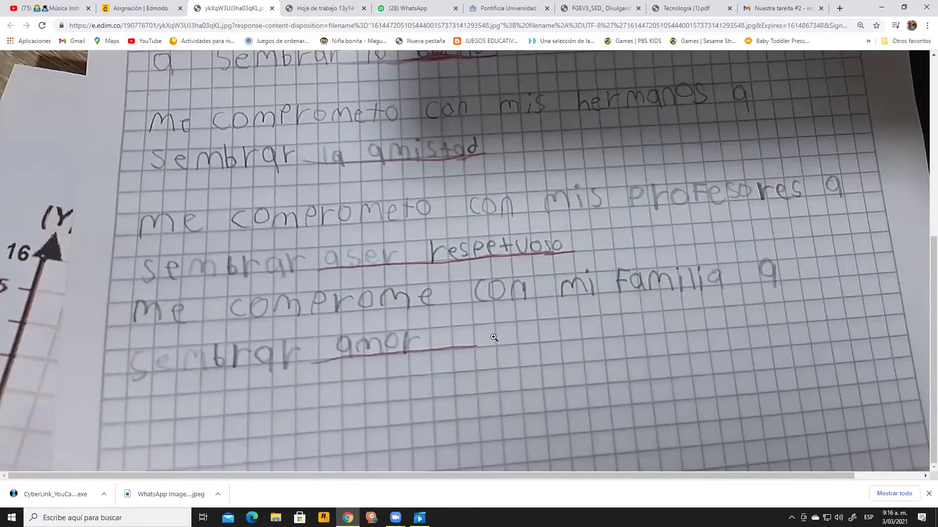
{"action": "left_click", "coordinate": [272, 9]}
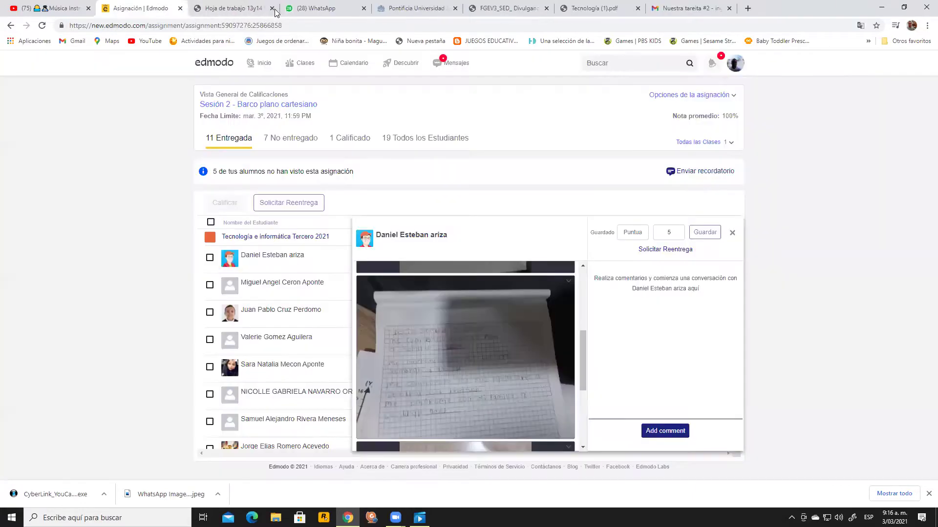
- Grade the open submission with the boat and commitments photos 5 out of 5 and save the grade
{"action": "left_click", "coordinate": [627, 227]}
{"action": "type", "text": "5"}
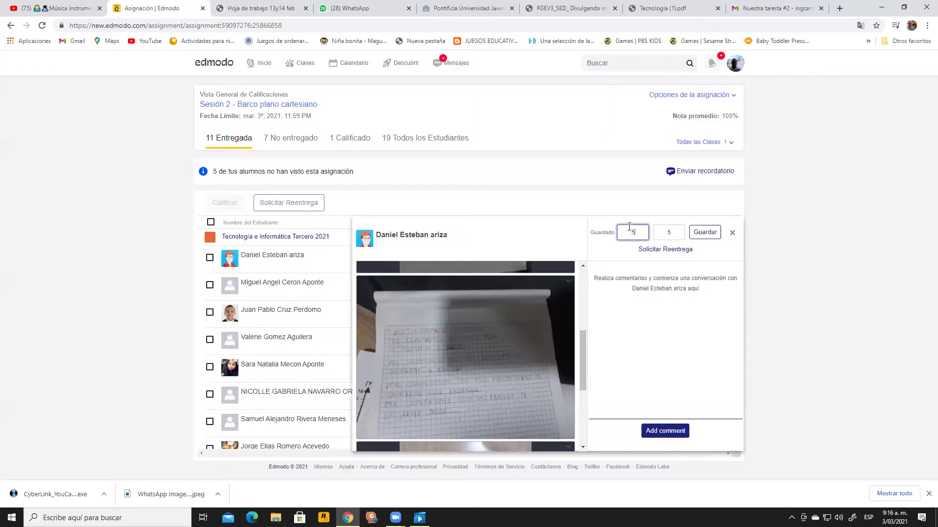
{"action": "left_click", "coordinate": [713, 237]}
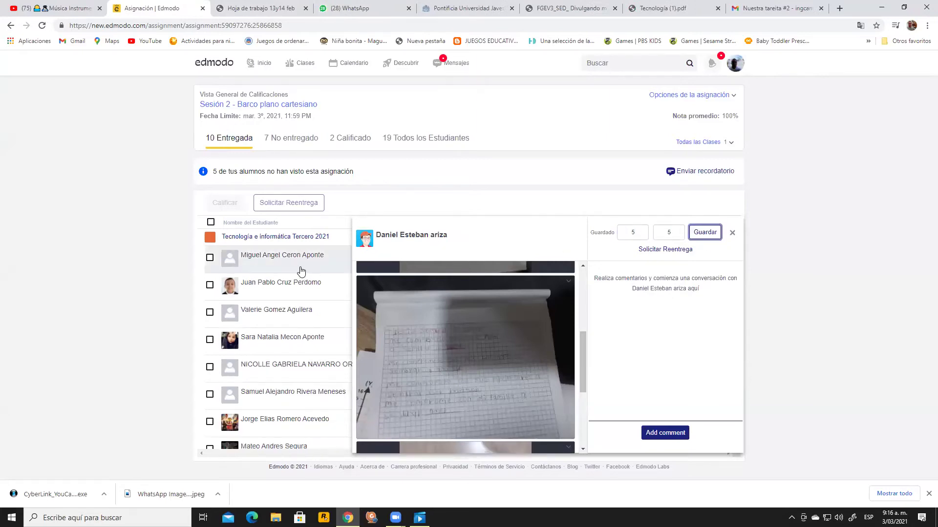
- Reopen the second graded student's submission from the graded list, examine the boat drawing photo in full size, and close it
{"action": "left_click", "coordinate": [301, 270]}
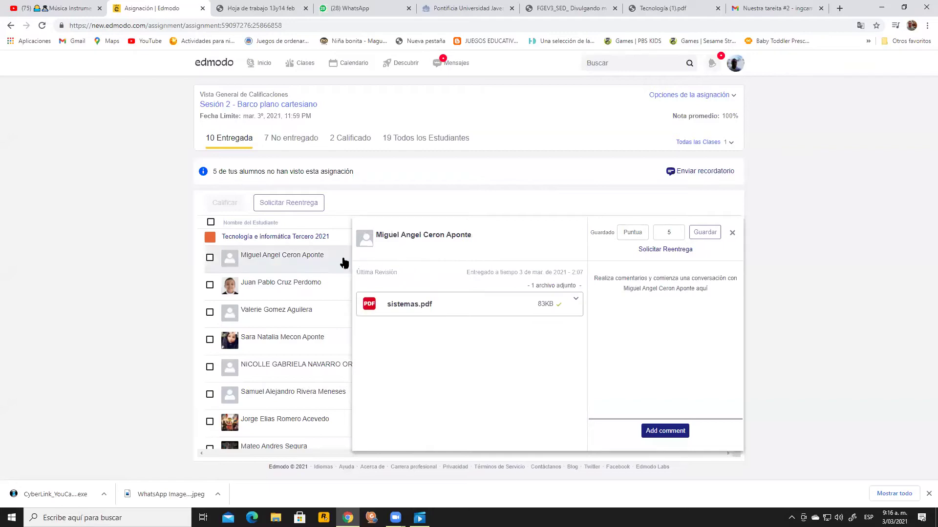
{"action": "left_click", "coordinate": [353, 141]}
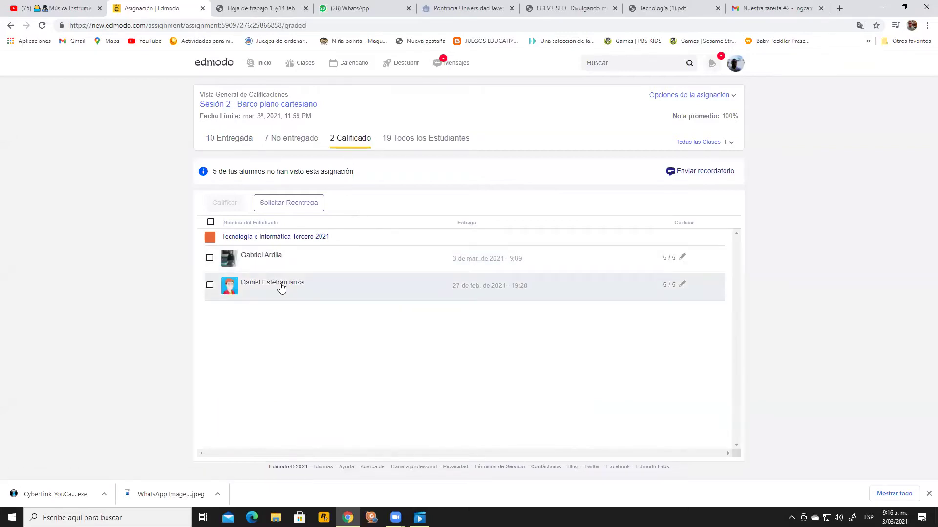
{"action": "left_click", "coordinate": [292, 284]}
{"action": "left_click", "coordinate": [483, 333]}
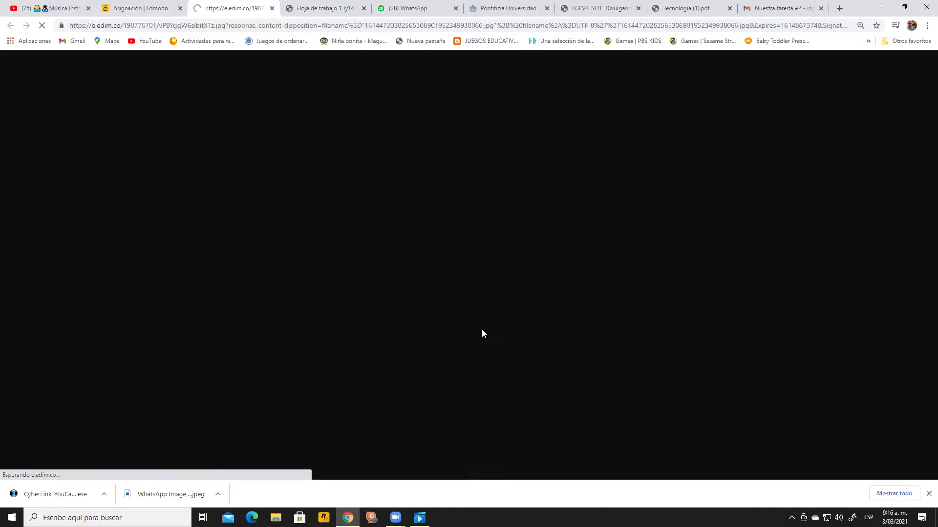
{"action": "scroll", "coordinate": [482, 329], "scroll_direction": "down", "scroll_amount": 5}
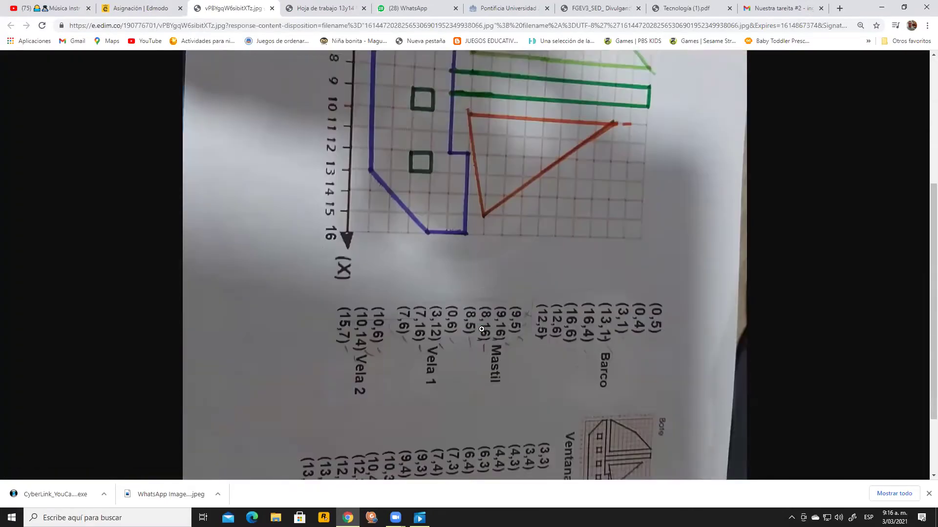
{"action": "scroll", "coordinate": [483, 330], "scroll_direction": "up", "scroll_amount": 6}
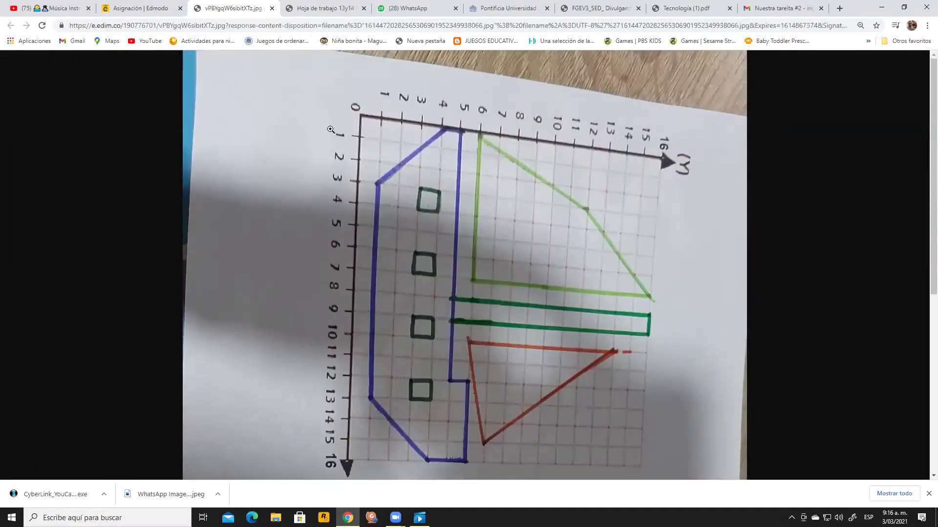
{"action": "left_click", "coordinate": [271, 9]}
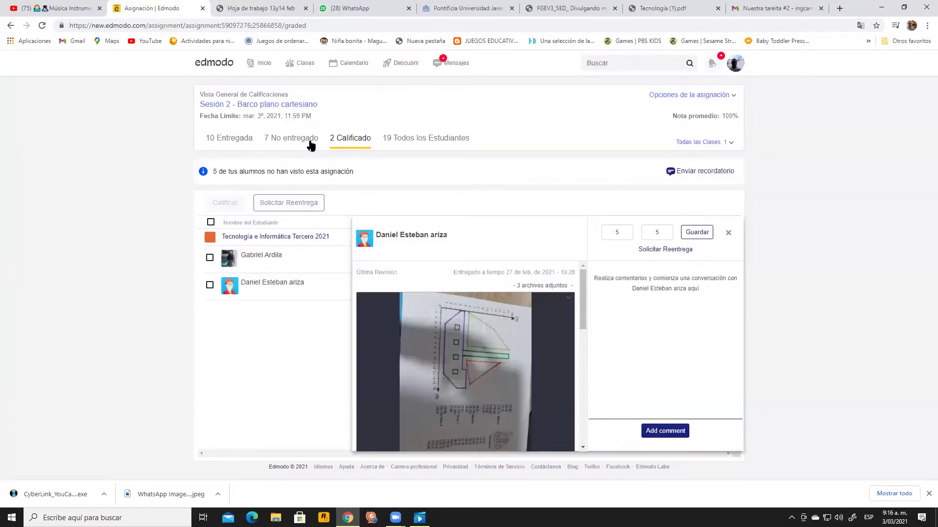
- Return to the list of submitted, ungraded work and open the last student's submission
{"action": "left_click", "coordinate": [227, 137]}
{"action": "scroll", "coordinate": [368, 409], "scroll_direction": "down", "scroll_amount": 3}
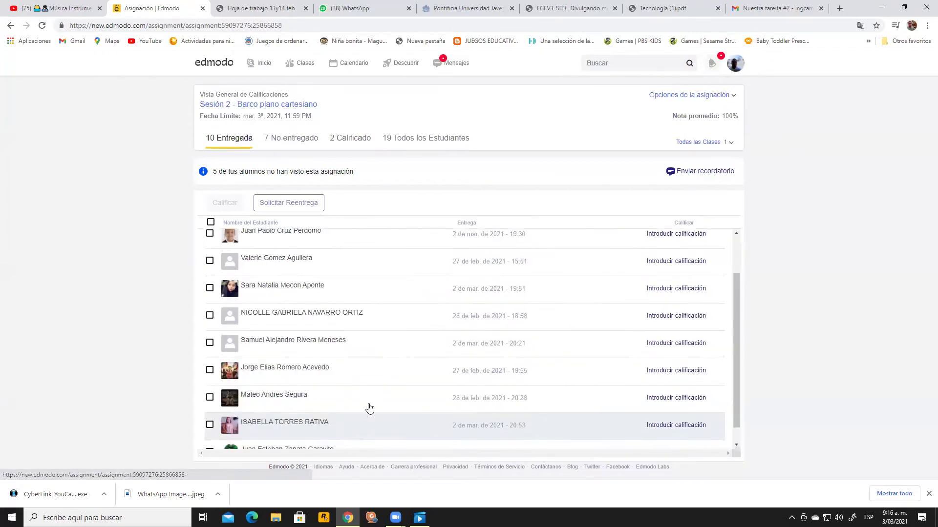
{"action": "left_click", "coordinate": [320, 434]}
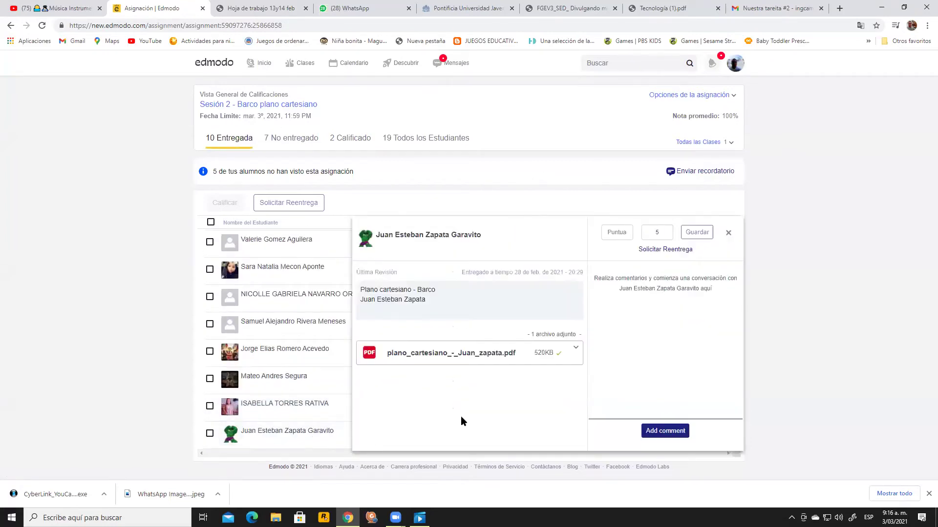
- Open the last student's attached Cartesian-plane PDF, compare the boat drawing with its handwritten coordinates, and close the file
{"action": "left_click", "coordinate": [452, 353]}
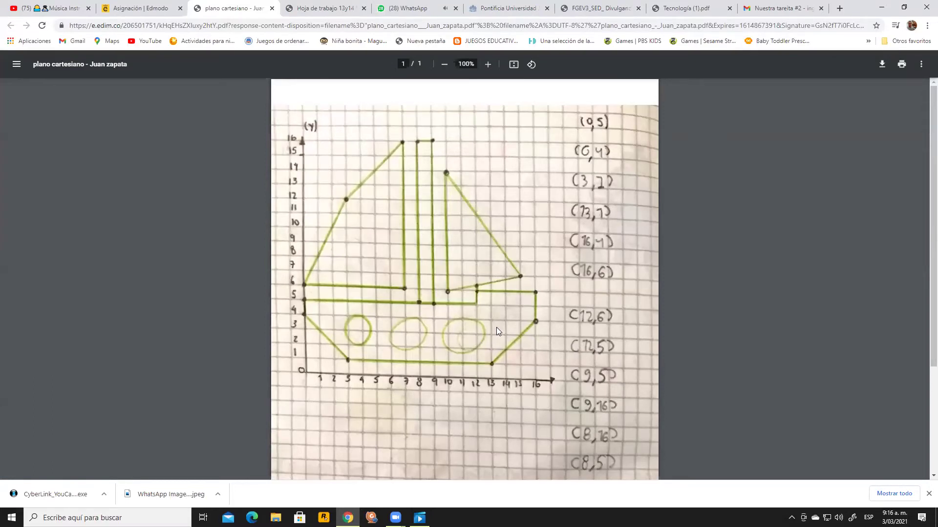
{"action": "scroll", "coordinate": [496, 328], "scroll_direction": "down", "scroll_amount": 3}
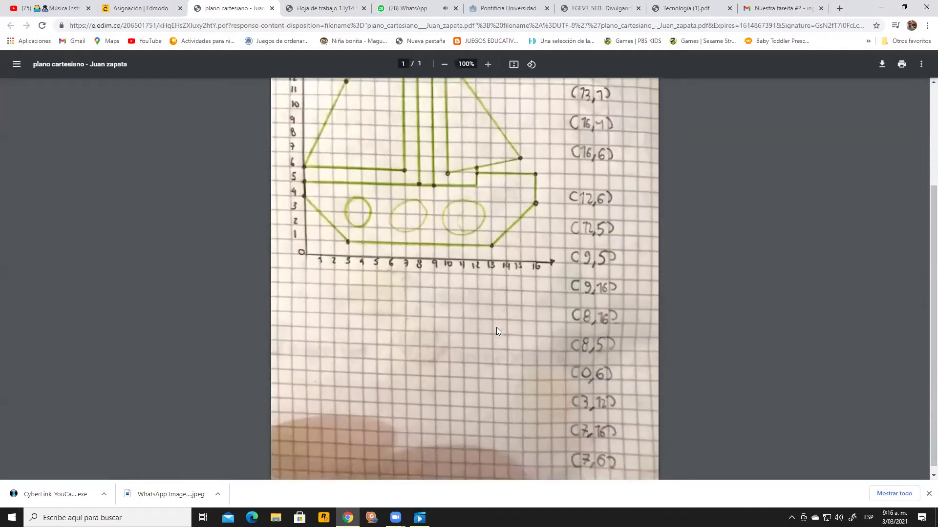
{"action": "scroll", "coordinate": [496, 327], "scroll_direction": "up", "scroll_amount": 3}
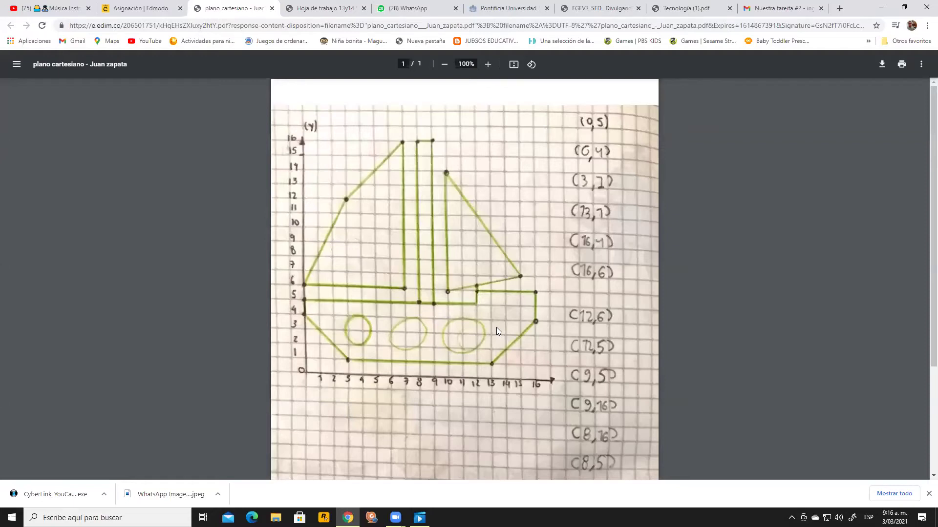
{"action": "scroll", "coordinate": [496, 327], "scroll_direction": "down", "scroll_amount": 3}
{"action": "scroll", "coordinate": [496, 332], "scroll_direction": "up", "scroll_amount": 3}
{"action": "scroll", "coordinate": [538, 291], "scroll_direction": "down", "scroll_amount": 3}
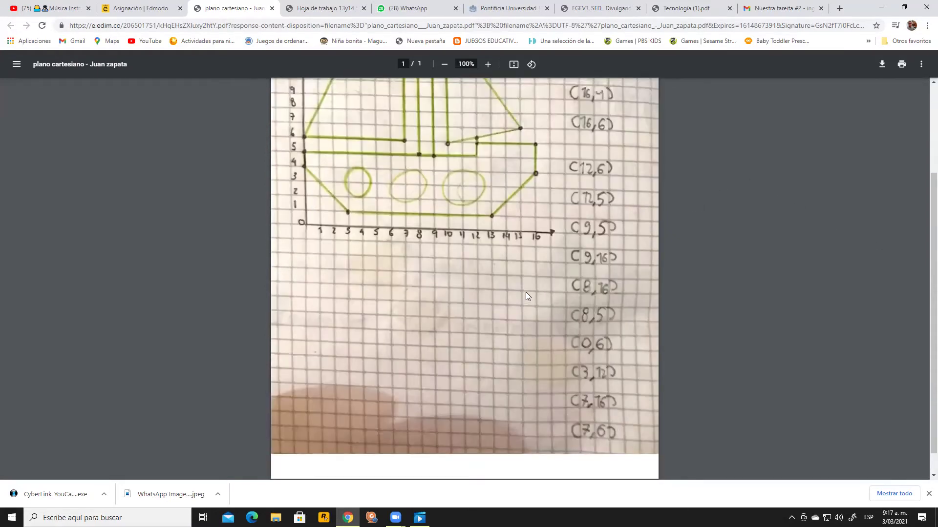
{"action": "scroll", "coordinate": [525, 292], "scroll_direction": "up", "scroll_amount": 3}
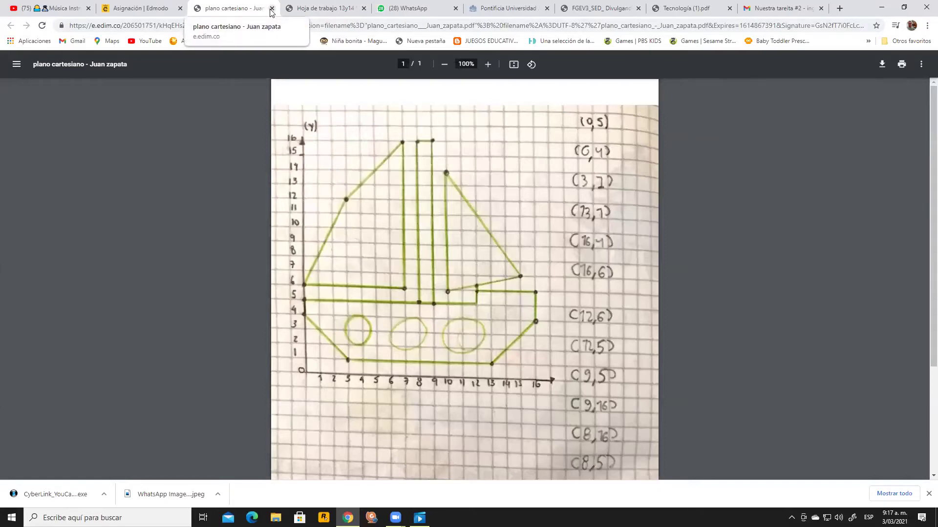
{"action": "left_click", "coordinate": [271, 9]}
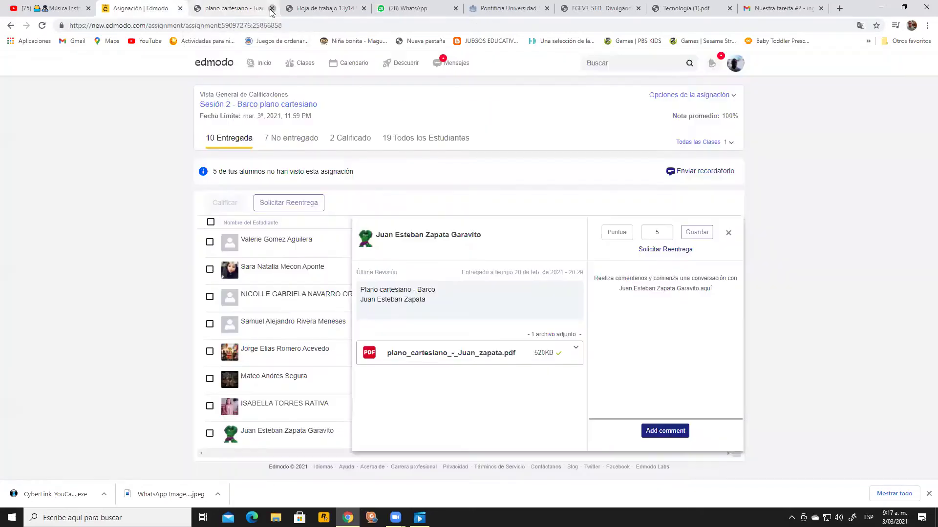
- Open the original post of the assignment Sesión 2 - Barco plano cartesiano in a separate tab and view its instructions
{"action": "right_click", "coordinate": [279, 108]}
{"action": "left_click", "coordinate": [321, 110]}
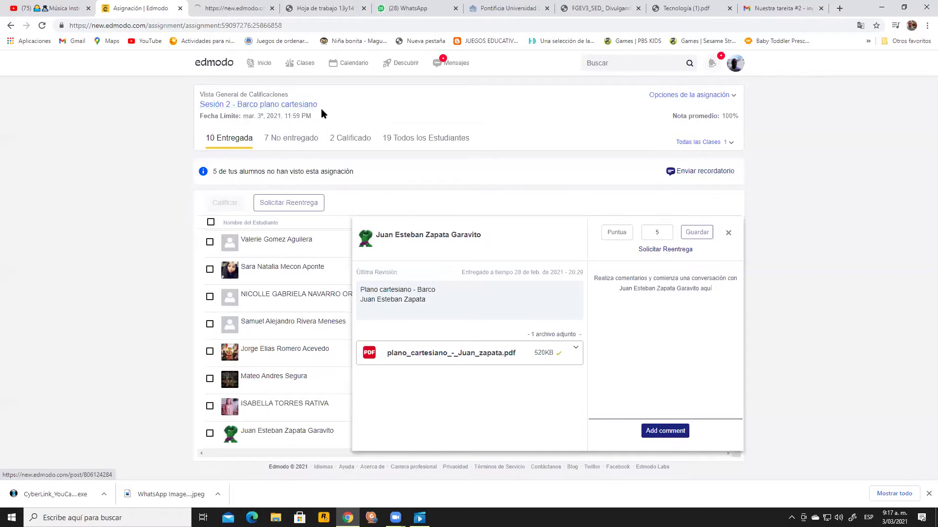
{"action": "left_click", "coordinate": [248, 10]}
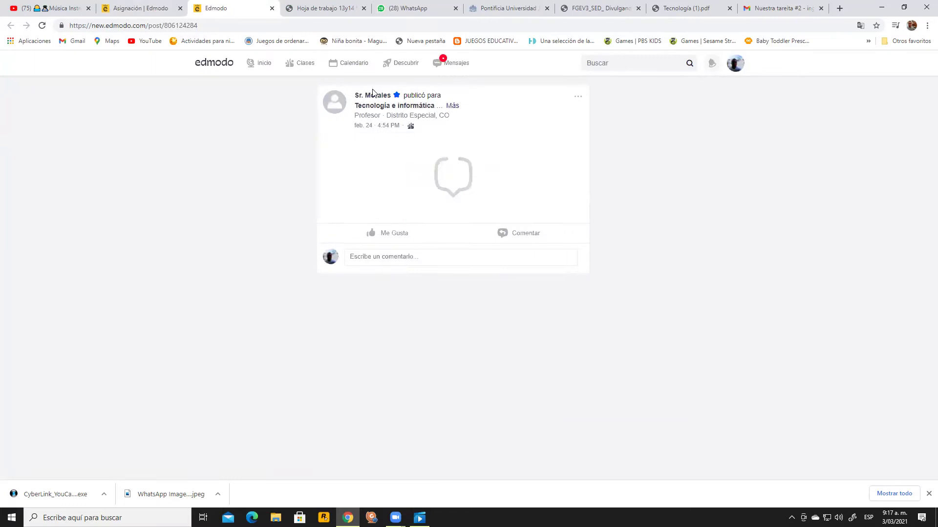
{"action": "scroll", "coordinate": [401, 385], "scroll_direction": "down", "scroll_amount": 1}
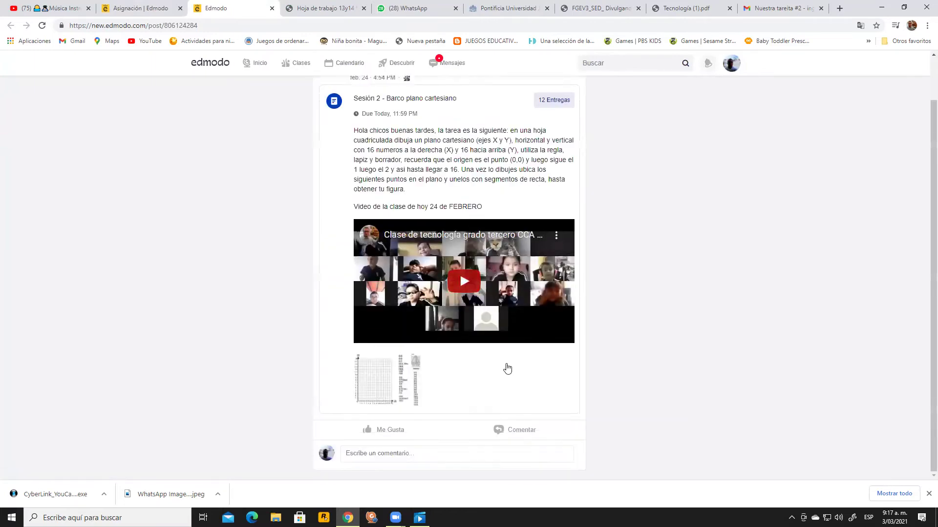
- Open the post's reference image barco.png, review its grid and the boat, mast, sail and window coordinates, and close it
{"action": "left_click", "coordinate": [401, 384]}
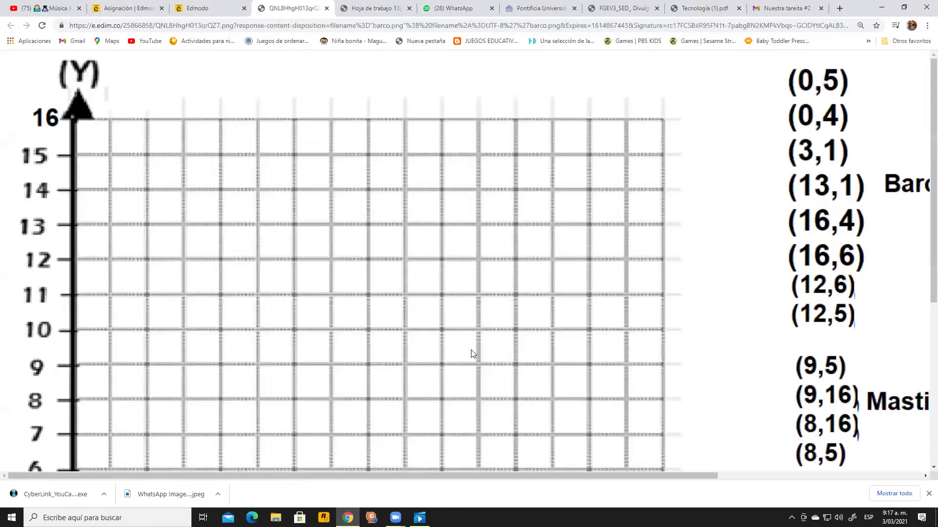
{"action": "scroll", "coordinate": [473, 354], "scroll_direction": "down", "scroll_amount": 5}
{"action": "left_click_drag", "start_coordinate": [633, 476], "coordinate": [814, 476]}
{"action": "scroll", "coordinate": [757, 391], "scroll_direction": "up", "scroll_amount": 3}
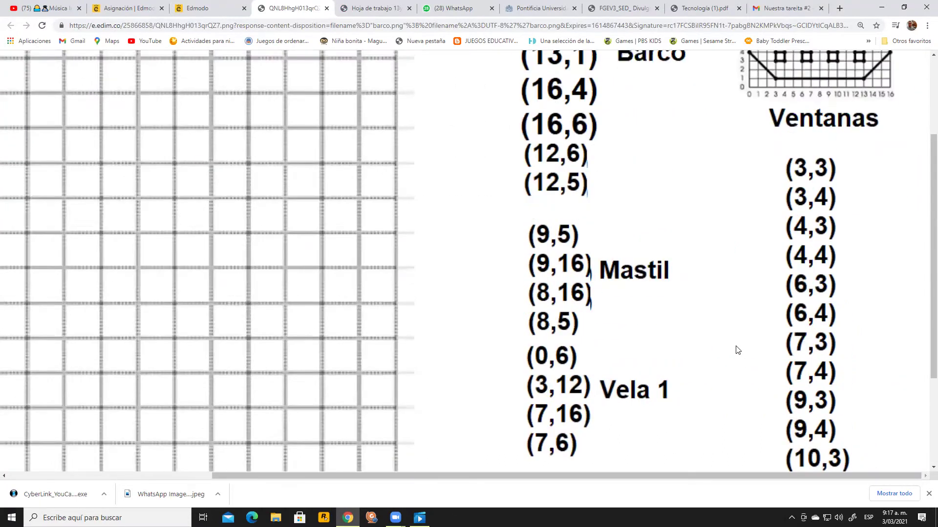
{"action": "scroll", "coordinate": [738, 351], "scroll_direction": "up", "scroll_amount": 3}
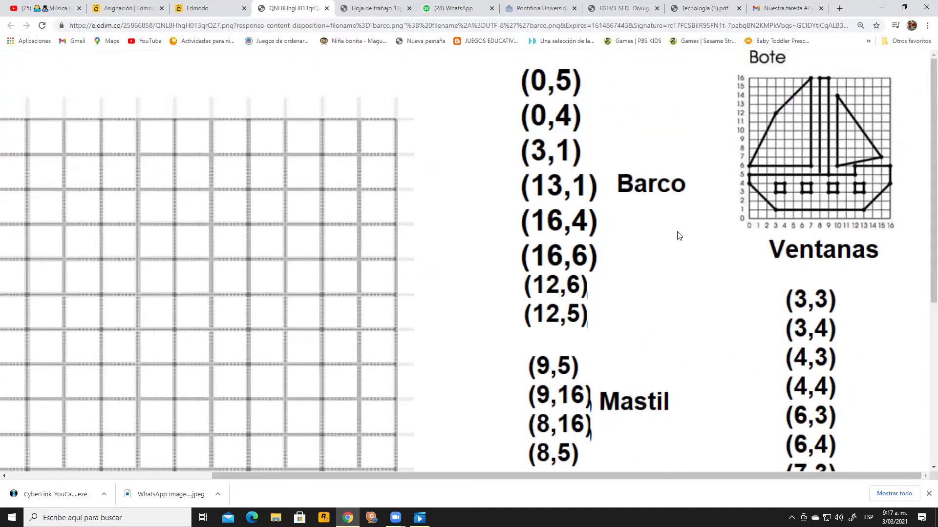
{"action": "scroll", "coordinate": [661, 304], "scroll_direction": "down", "scroll_amount": 5}
{"action": "scroll", "coordinate": [832, 295], "scroll_direction": "up", "scroll_amount": 4}
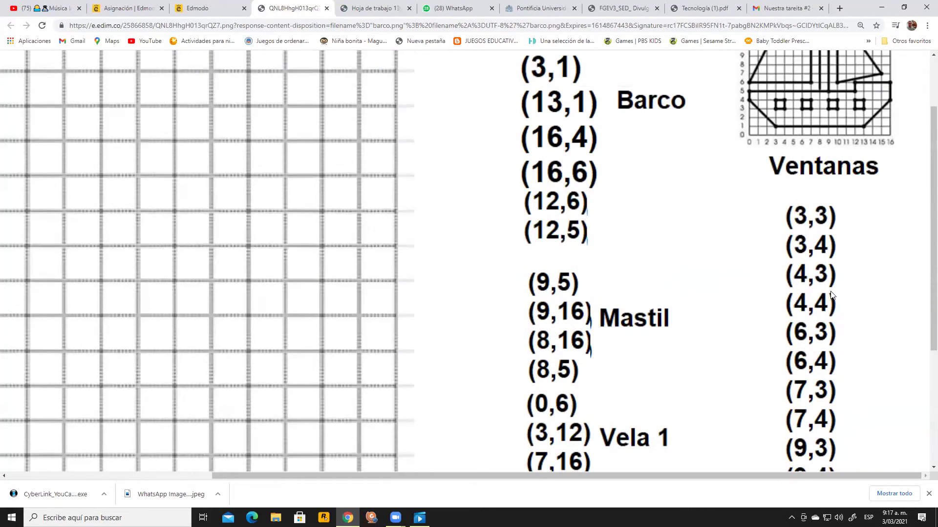
{"action": "scroll", "coordinate": [826, 298], "scroll_direction": "down", "scroll_amount": 4}
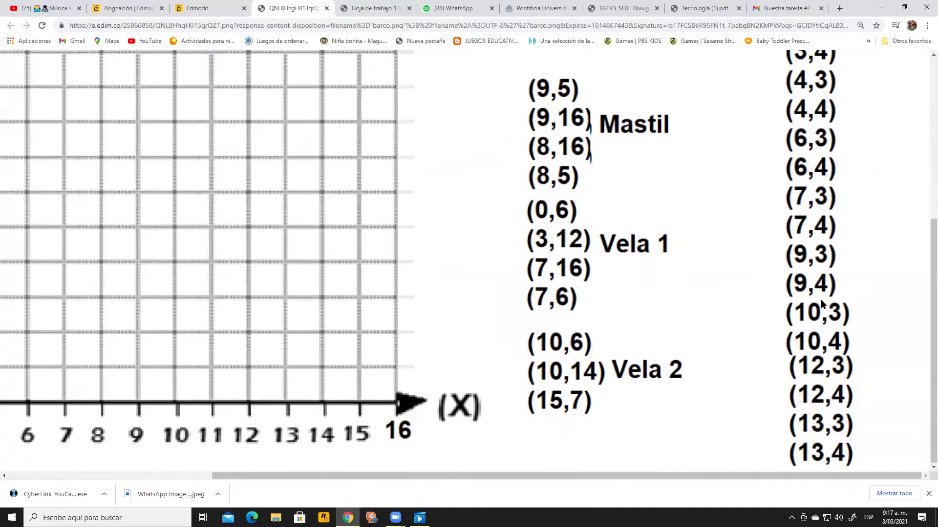
{"action": "scroll", "coordinate": [820, 299], "scroll_direction": "up", "scroll_amount": 6}
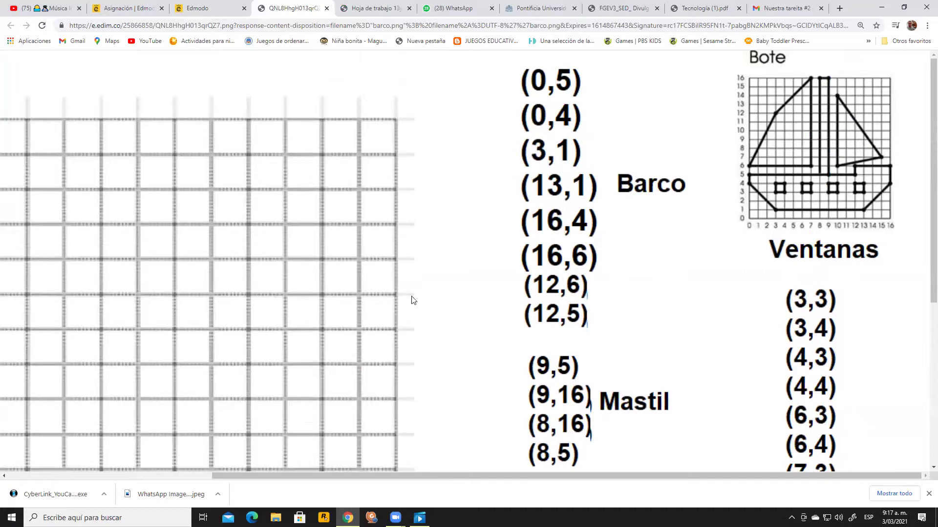
{"action": "scroll", "coordinate": [540, 445], "scroll_direction": "down", "scroll_amount": 3}
{"action": "scroll", "coordinate": [371, 447], "scroll_direction": "left", "scroll_amount": 5}
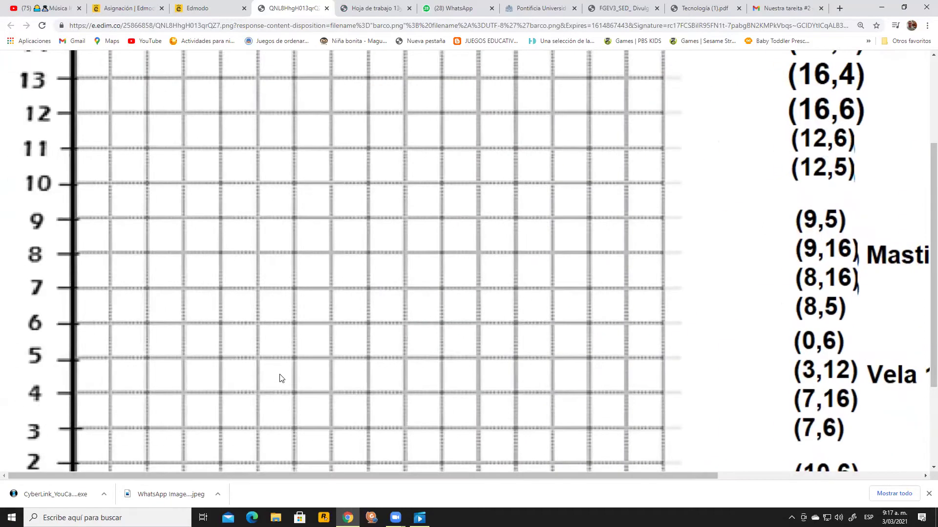
{"action": "scroll", "coordinate": [280, 379], "scroll_direction": "down", "scroll_amount": 3}
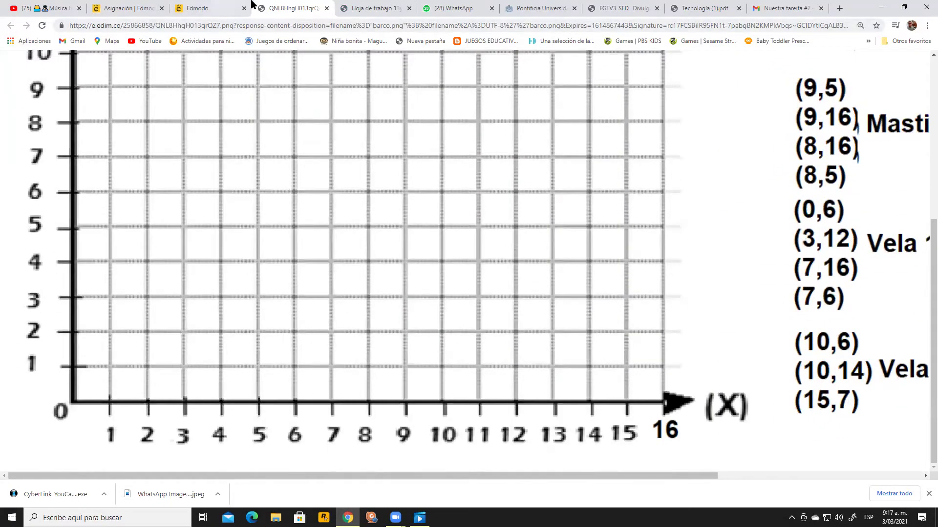
{"action": "left_click", "coordinate": [326, 8]}
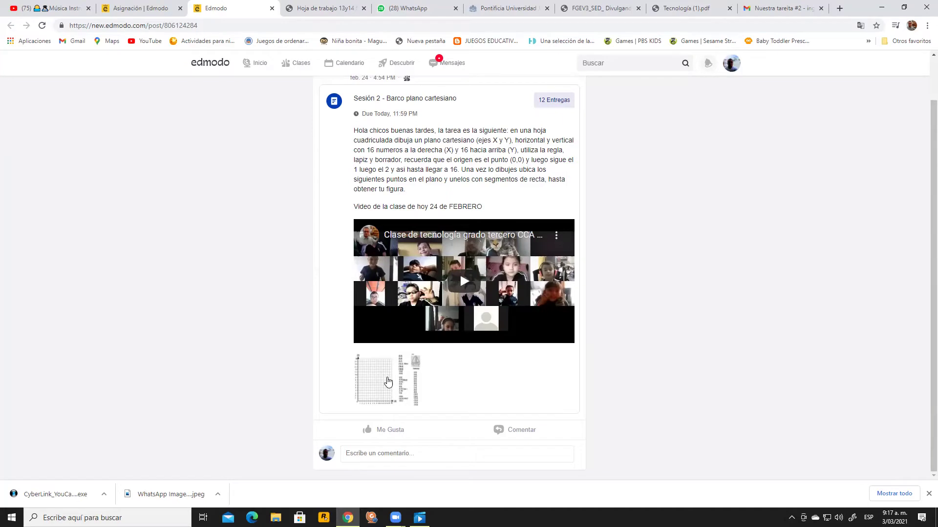
- Back on the grading page, grade the last student's submission 5 out of 5 and save the grade
{"action": "left_click", "coordinate": [142, 7]}
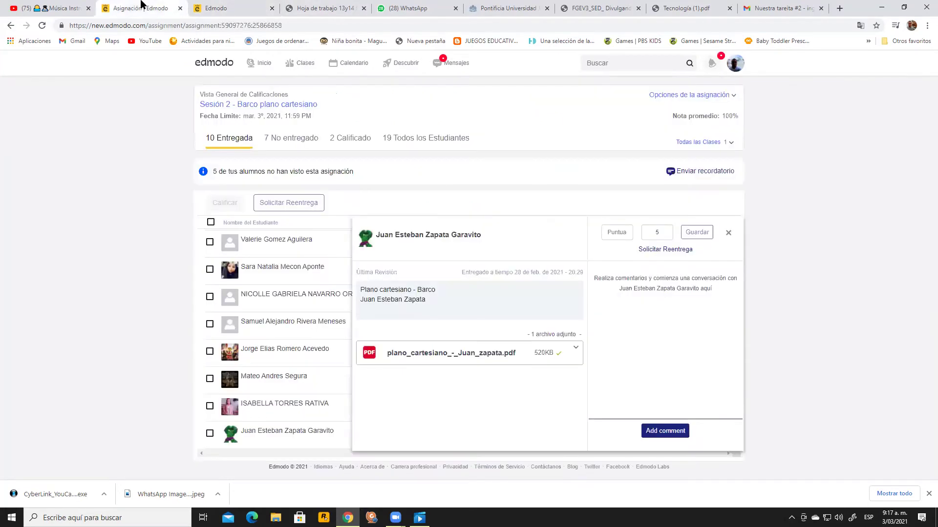
{"action": "left_click", "coordinate": [627, 232]}
{"action": "type", "text": "5"}
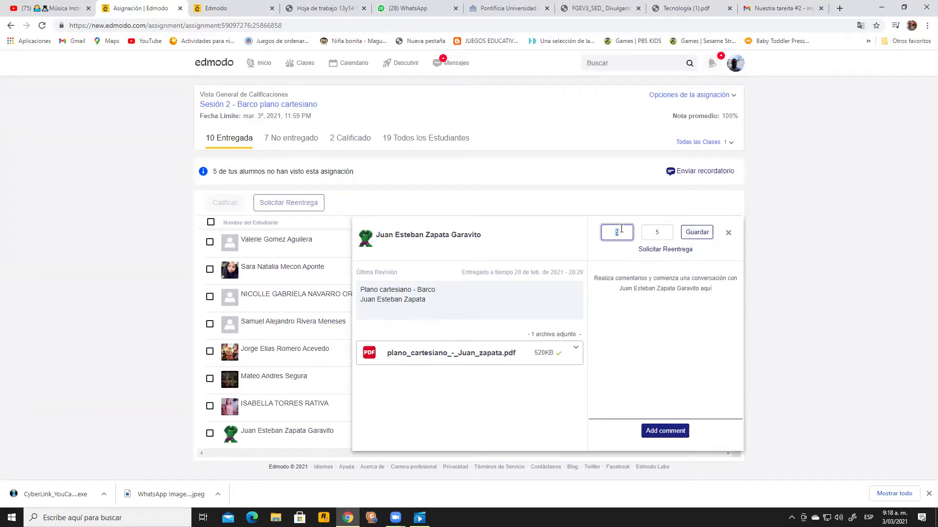
{"action": "type", "text": "4.5"}
{"action": "key", "text": "BackSpace"}
{"action": "key", "text": "BackSpace"}
{"action": "key", "text": "BackSpace"}
{"action": "type", "text": "5"}
{"action": "left_click", "coordinate": [708, 238]}
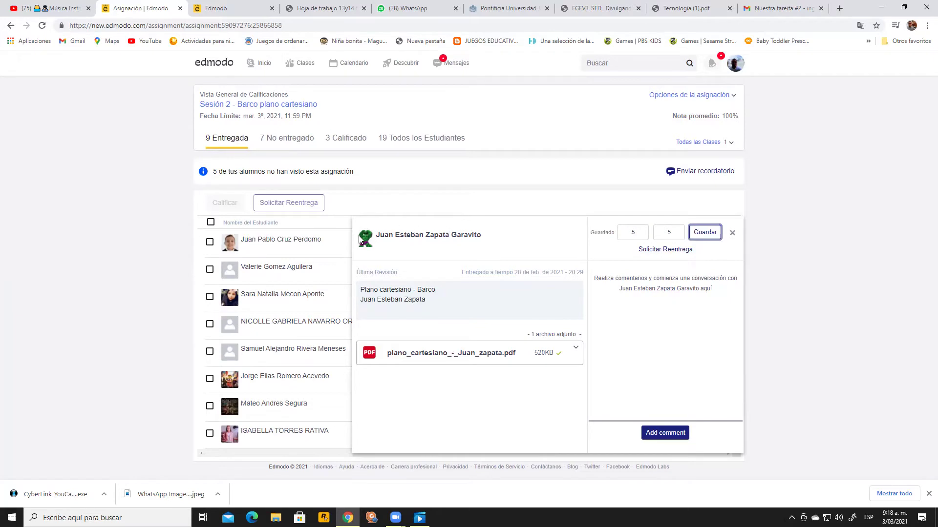
- Open the first listed ungraded submission, review the boat drawing and coordinate lists in its attached Barco plano cartesiano PDF, and close the file
{"action": "left_click", "coordinate": [314, 249]}
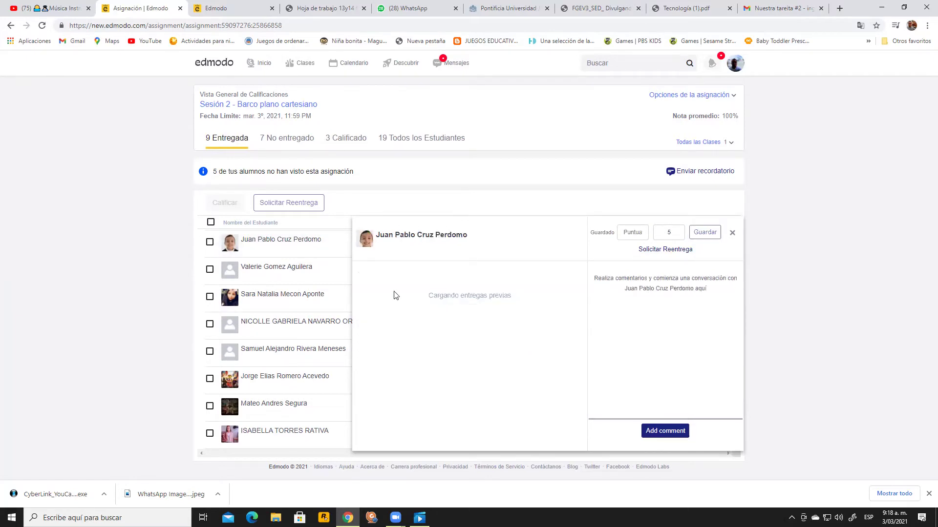
{"action": "left_click", "coordinate": [311, 251]}
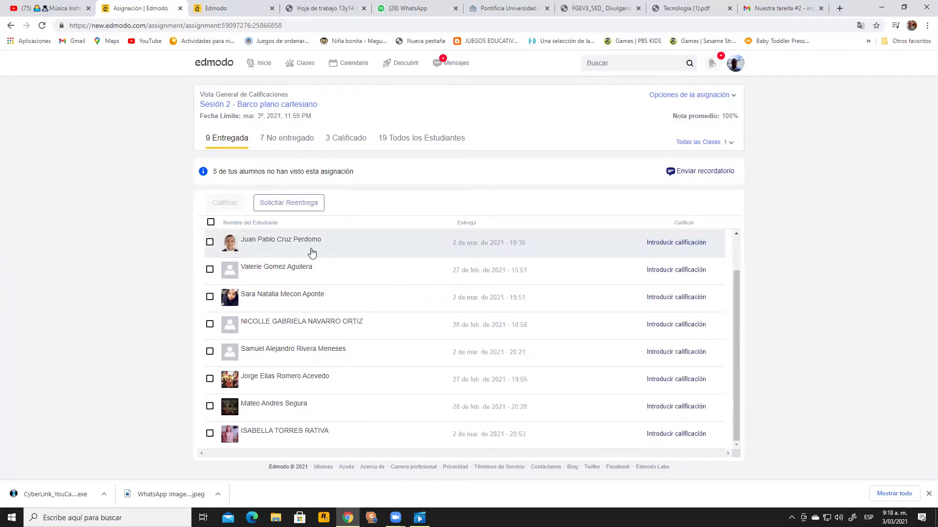
{"action": "left_click", "coordinate": [309, 249]}
{"action": "left_click", "coordinate": [498, 312]}
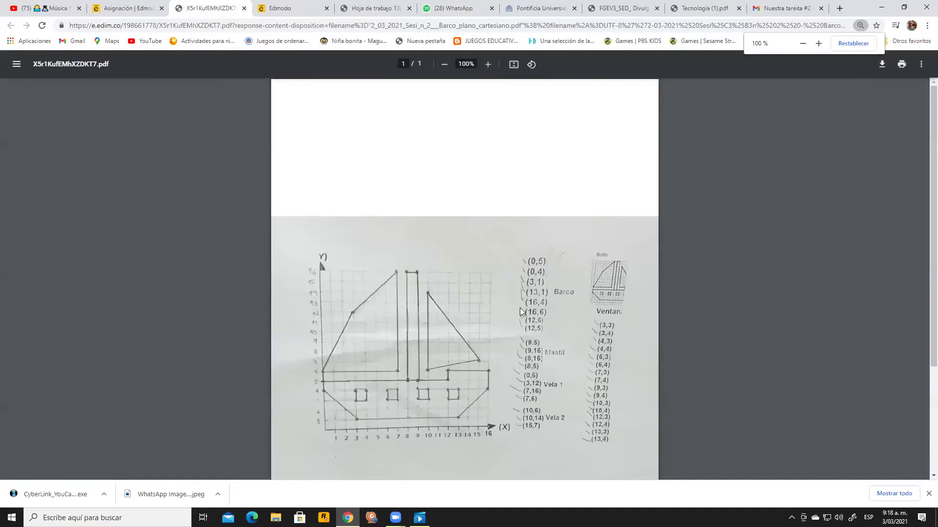
{"action": "scroll", "coordinate": [525, 307], "scroll_direction": "down", "scroll_amount": 2}
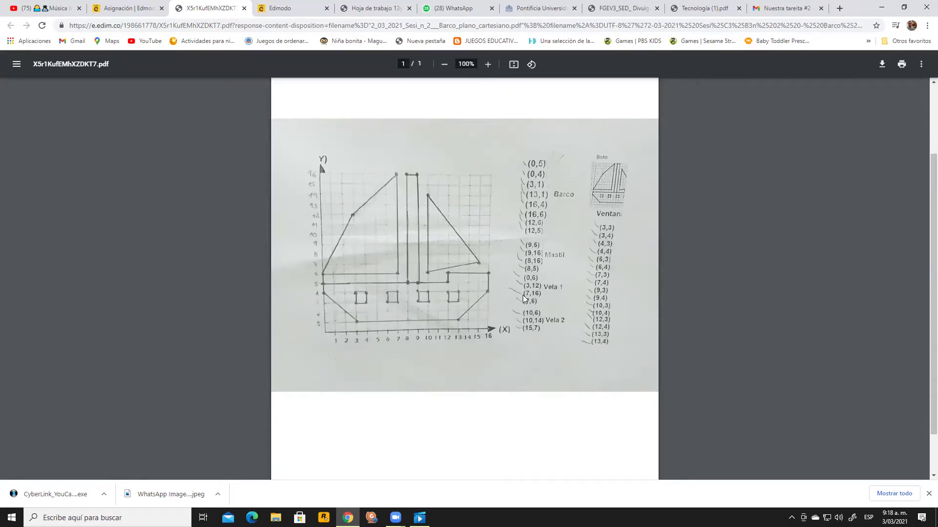
{"action": "scroll", "coordinate": [522, 295], "scroll_direction": "down", "scroll_amount": 2}
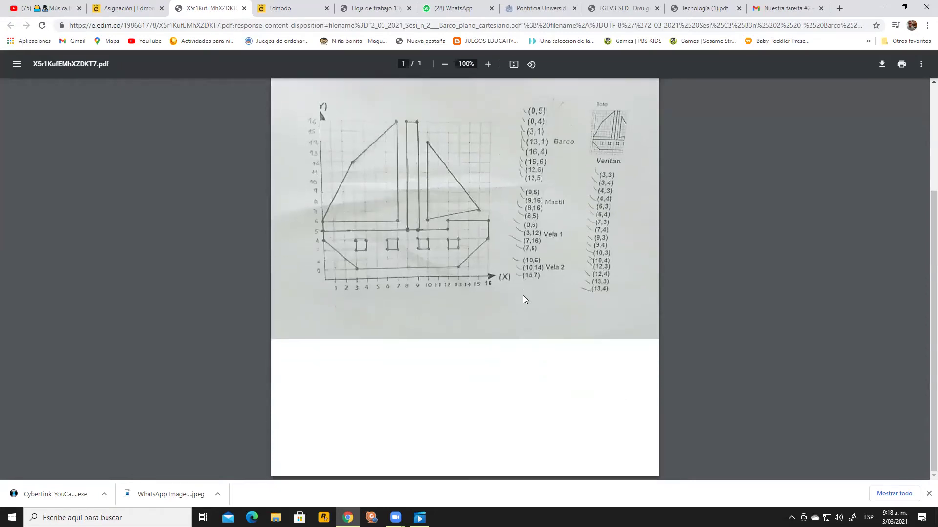
{"action": "scroll", "coordinate": [523, 295], "scroll_direction": "up", "scroll_amount": 4}
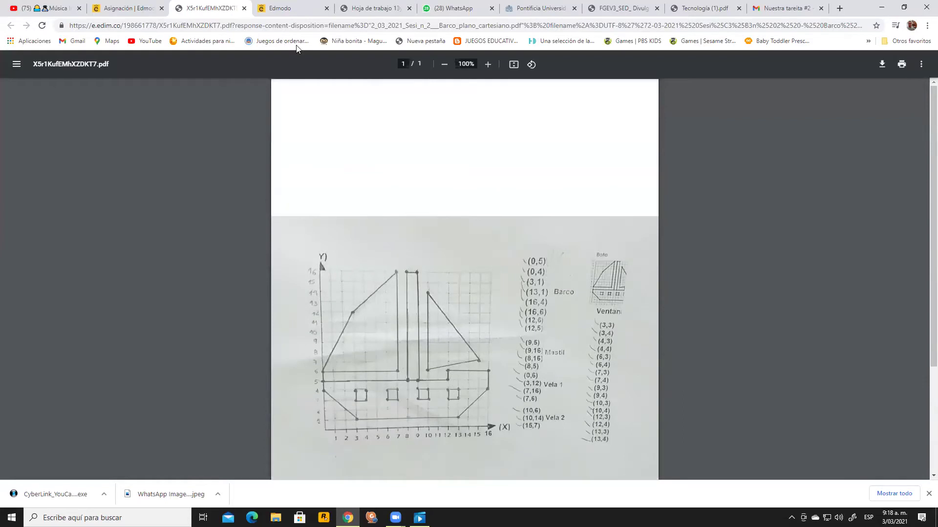
{"action": "left_click", "coordinate": [244, 8]}
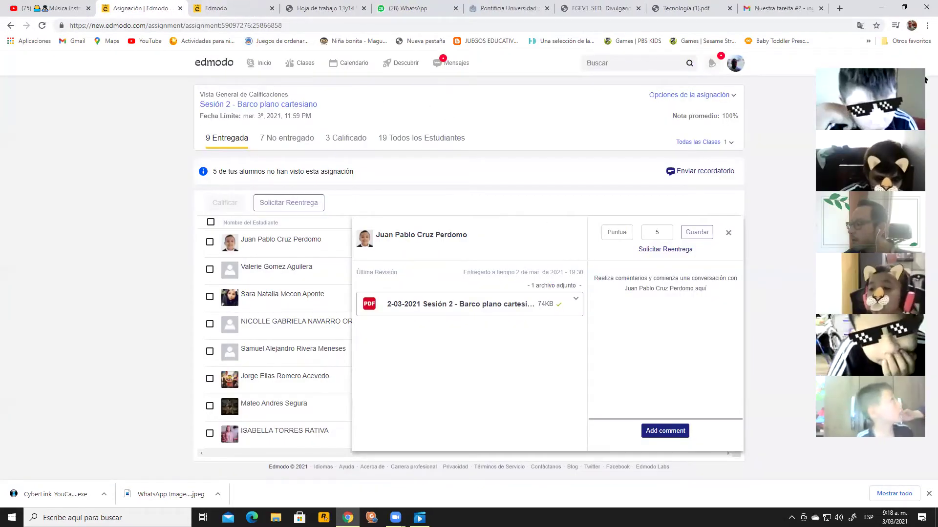
- Grade the submission with the Barco plano cartesiano PDF 5 out of 5 and save the grade
{"action": "left_click", "coordinate": [626, 227]}
{"action": "type", "text": "5"}
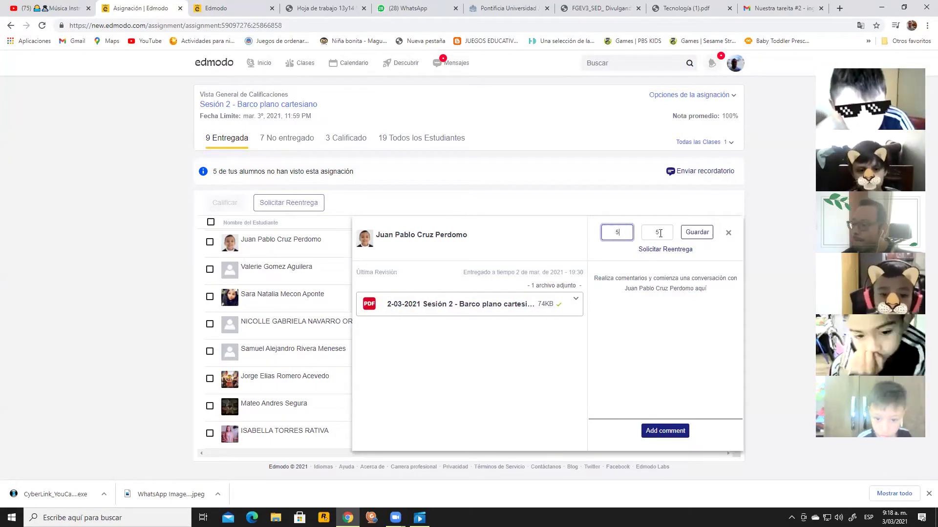
{"action": "left_click", "coordinate": [693, 236]}
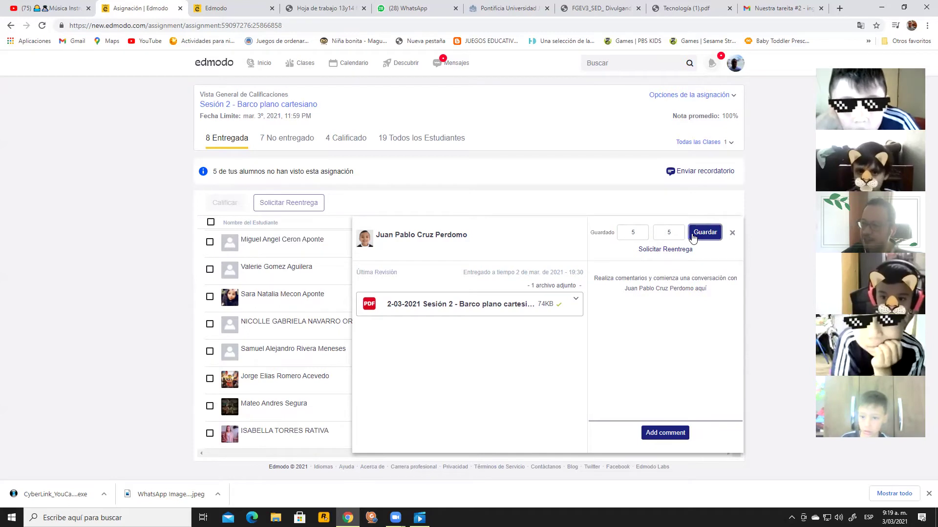
- Open the next ungraded student's submission, review the colored boat drawing in sistemas.pdf, and close the file
{"action": "left_click", "coordinate": [270, 245]}
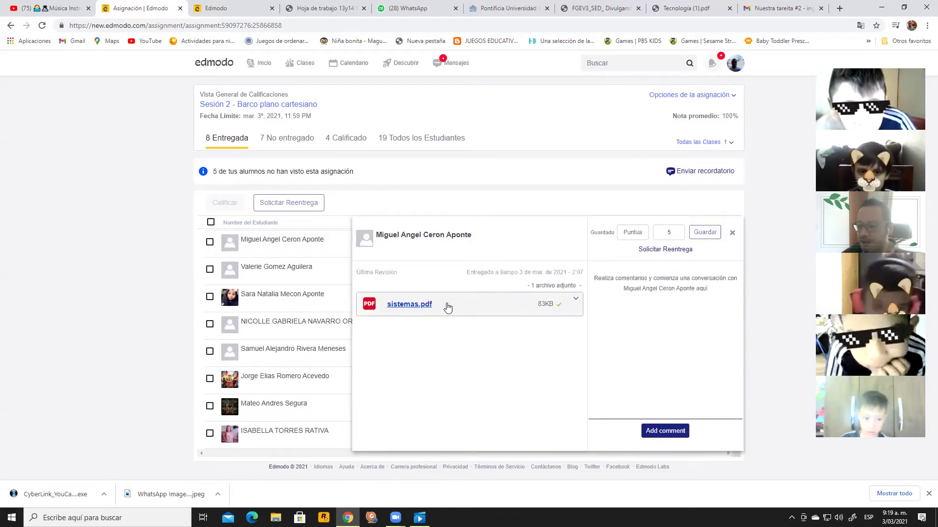
{"action": "left_click", "coordinate": [421, 304]}
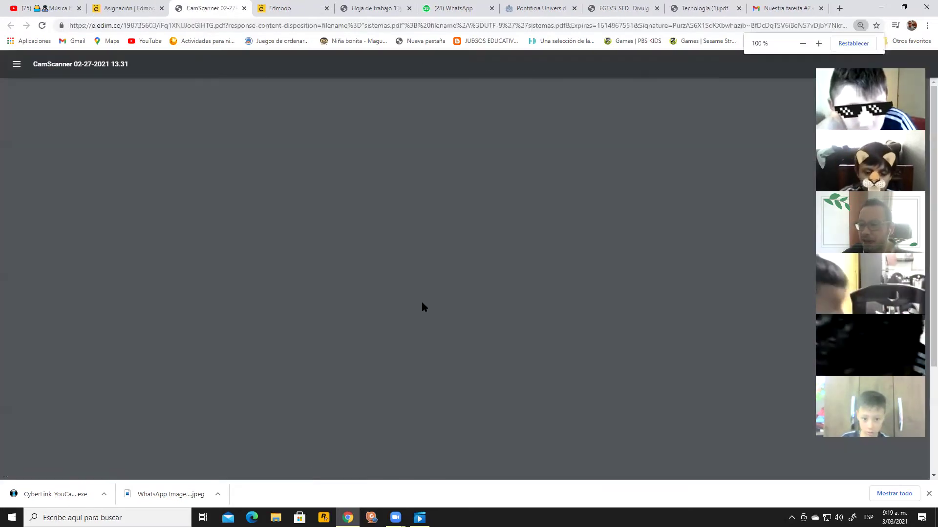
{"action": "scroll", "coordinate": [438, 303], "scroll_direction": "down", "scroll_amount": 3}
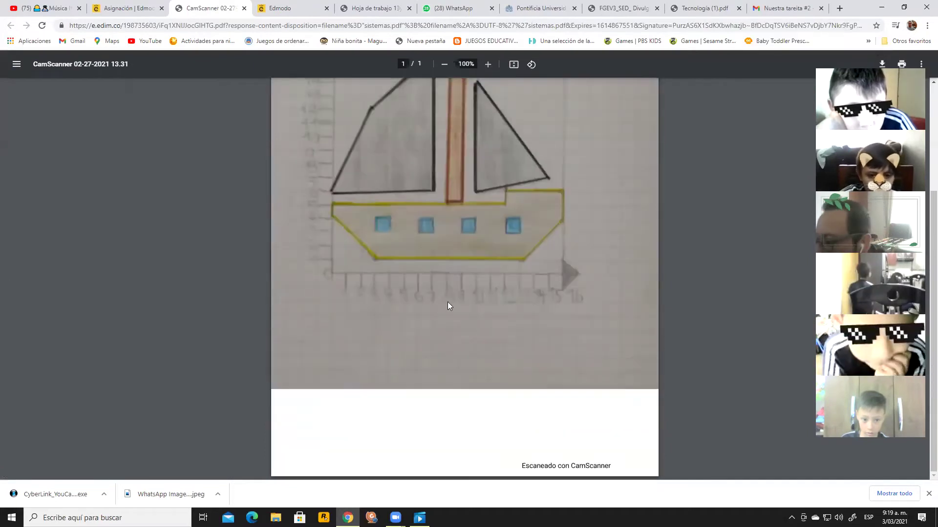
{"action": "scroll", "coordinate": [448, 303], "scroll_direction": "up", "scroll_amount": 3}
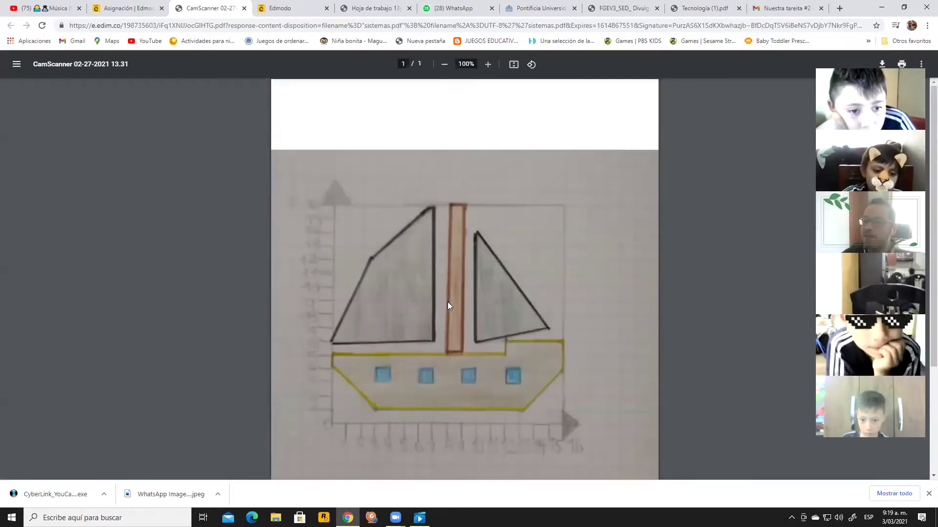
{"action": "left_click", "coordinate": [244, 8]}
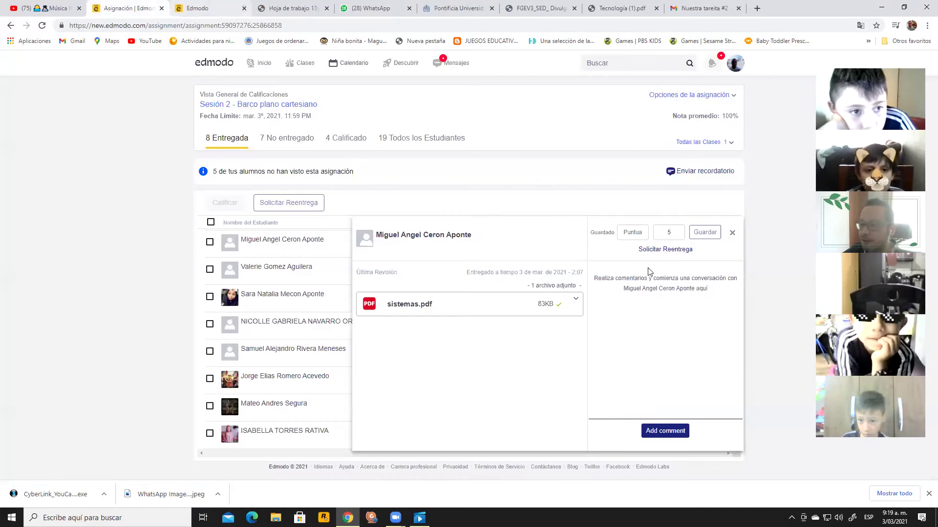
- Grade the submission containing sistemas.pdf 5 out of 5 and save the grade
{"action": "left_click", "coordinate": [635, 232]}
{"action": "type", "text": "5"}
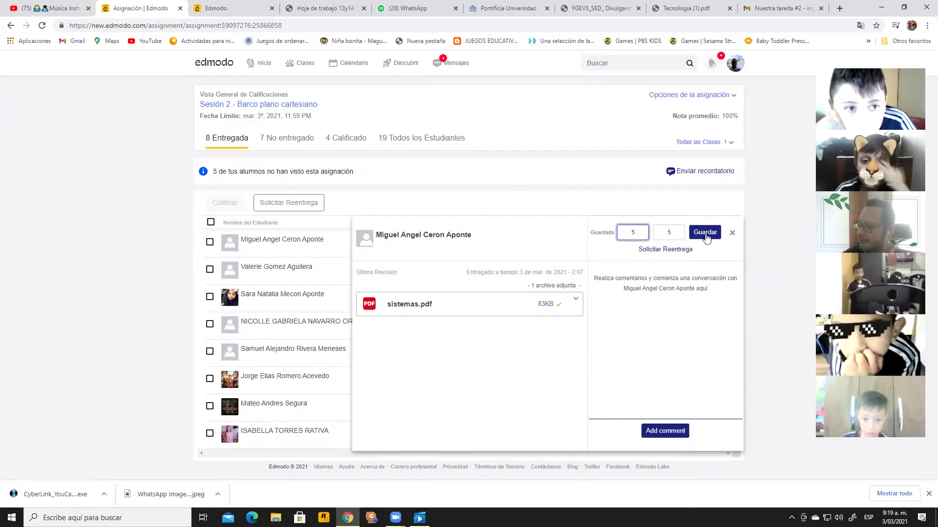
{"action": "double_click", "coordinate": [642, 233]}
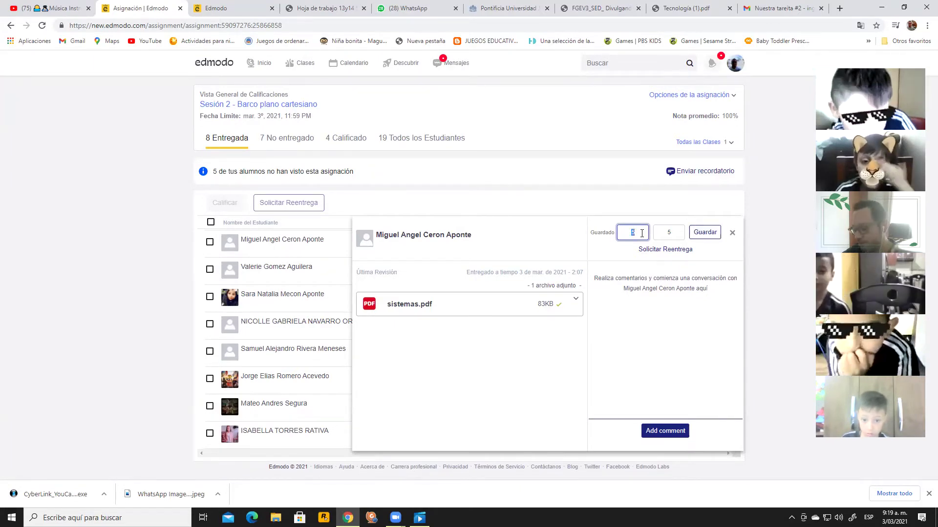
{"action": "type", "text": "5"}
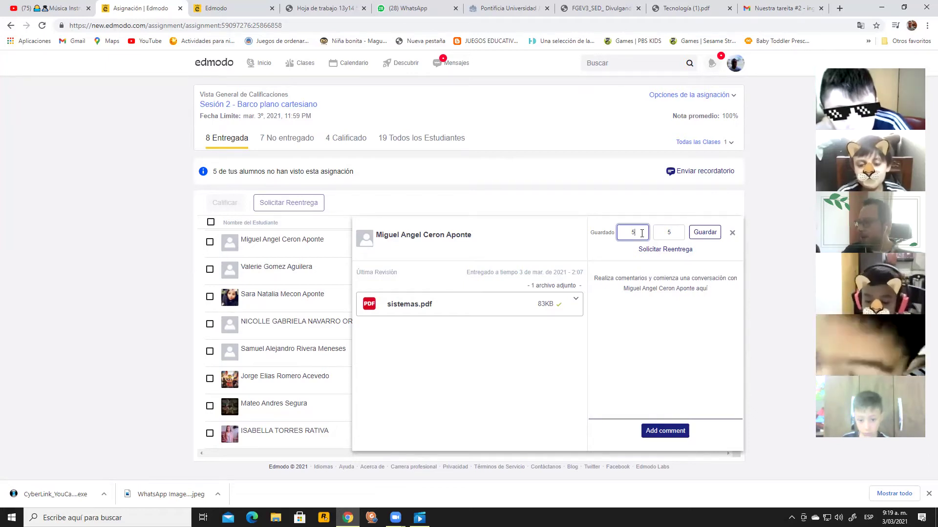
{"action": "left_click", "coordinate": [704, 234]}
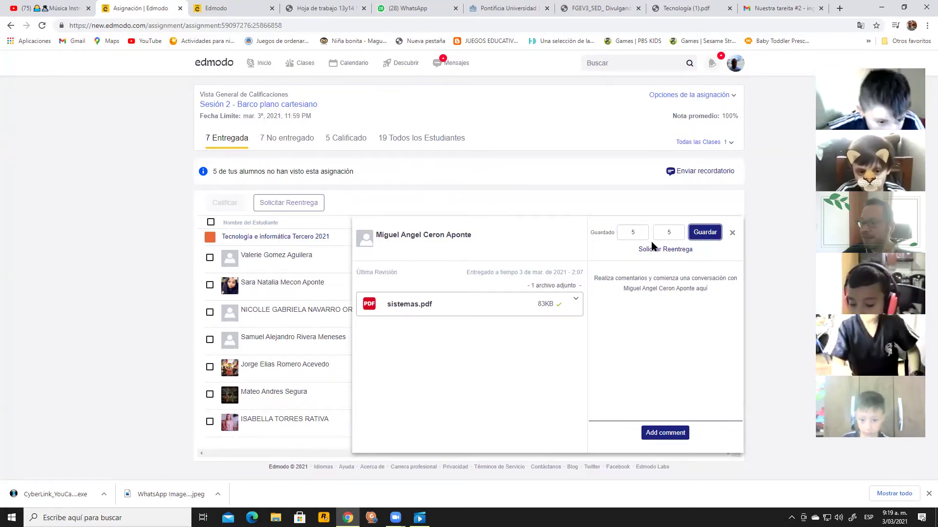
- Open the next ungraded submission, view its attached boat photo at full size to check the drawing and handwritten coordinates, and close the image
{"action": "left_click", "coordinate": [280, 271]}
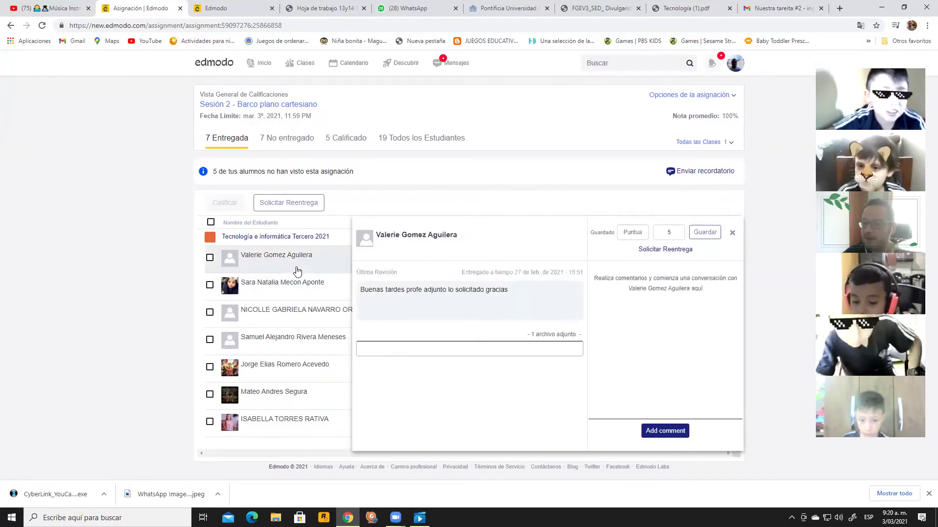
{"action": "scroll", "coordinate": [557, 349], "scroll_direction": "down", "scroll_amount": 1}
{"action": "scroll", "coordinate": [558, 349], "scroll_direction": "up", "scroll_amount": 1}
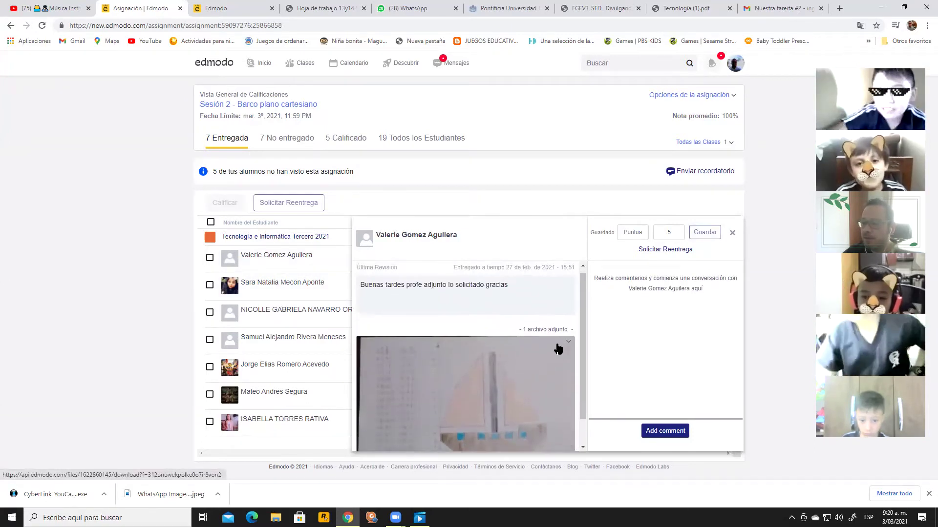
{"action": "scroll", "coordinate": [558, 349], "scroll_direction": "down", "scroll_amount": 1}
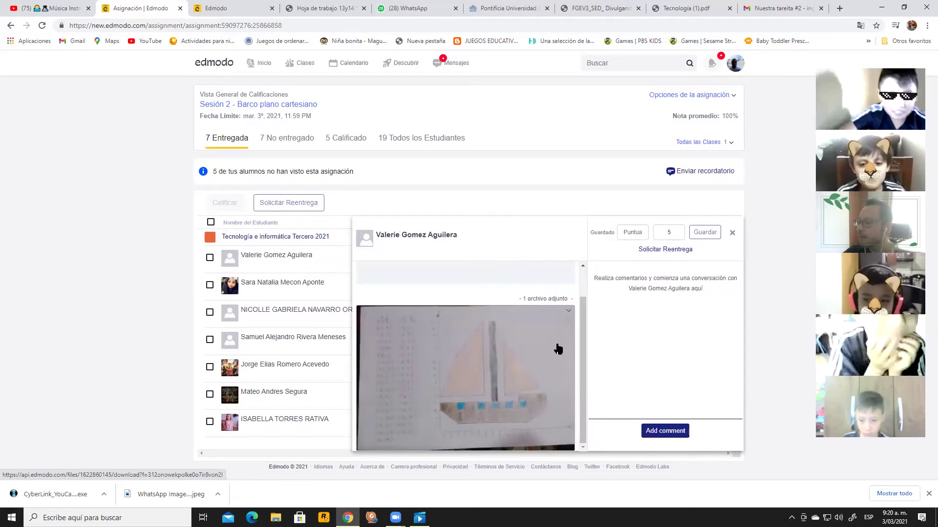
{"action": "left_click", "coordinate": [518, 354]}
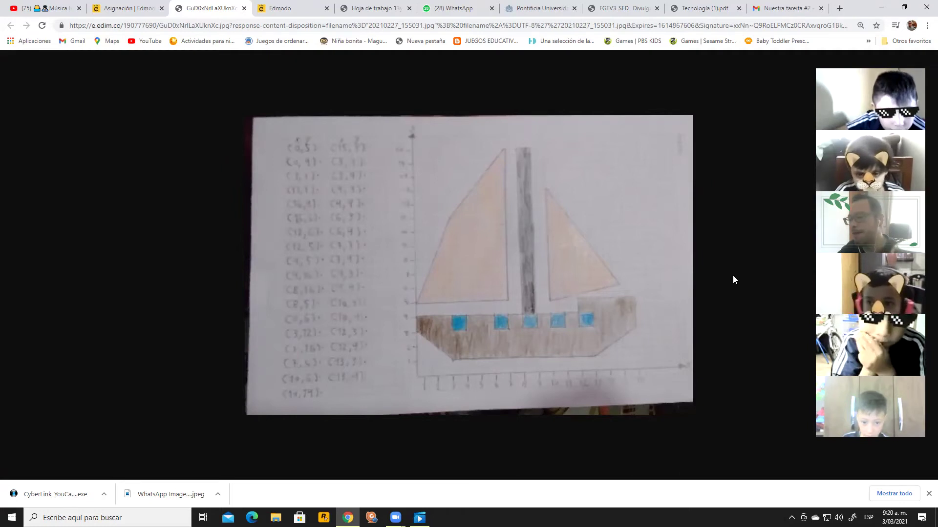
{"action": "left_click", "coordinate": [245, 8]}
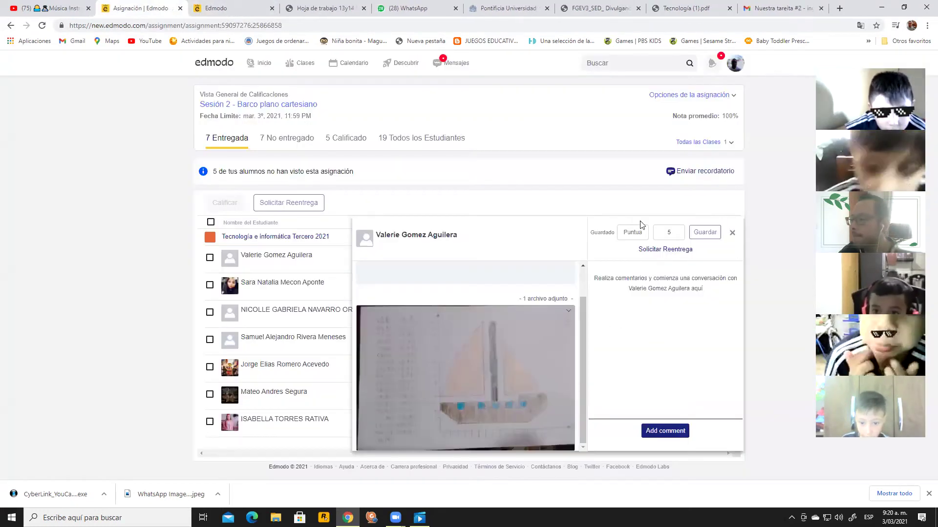
- Grade the submission with the boat photo 5 out of 5 and save the grade
{"action": "left_click", "coordinate": [630, 232]}
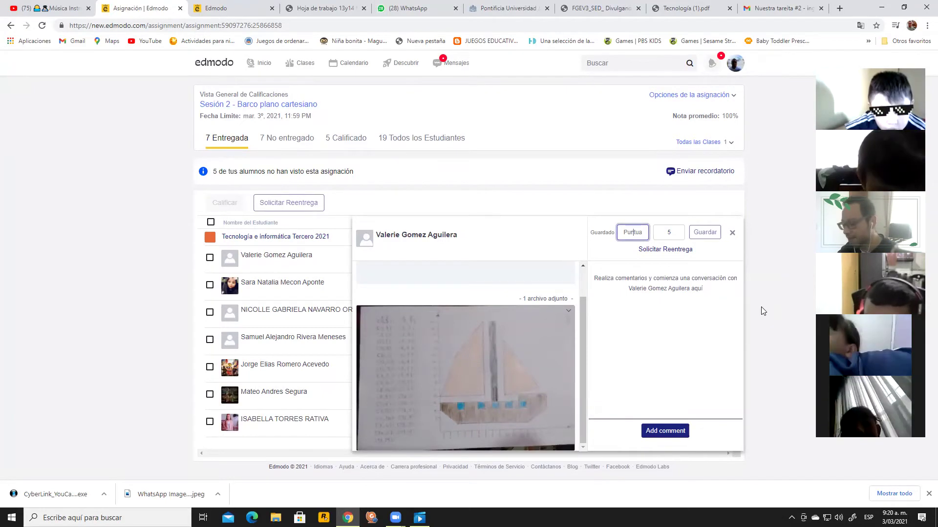
{"action": "type", "text": "5"}
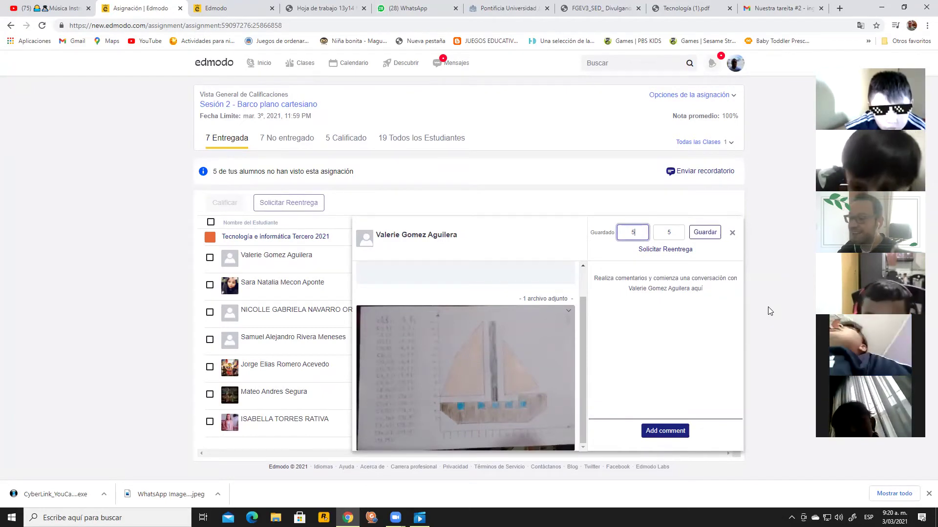
{"action": "left_click", "coordinate": [702, 233]}
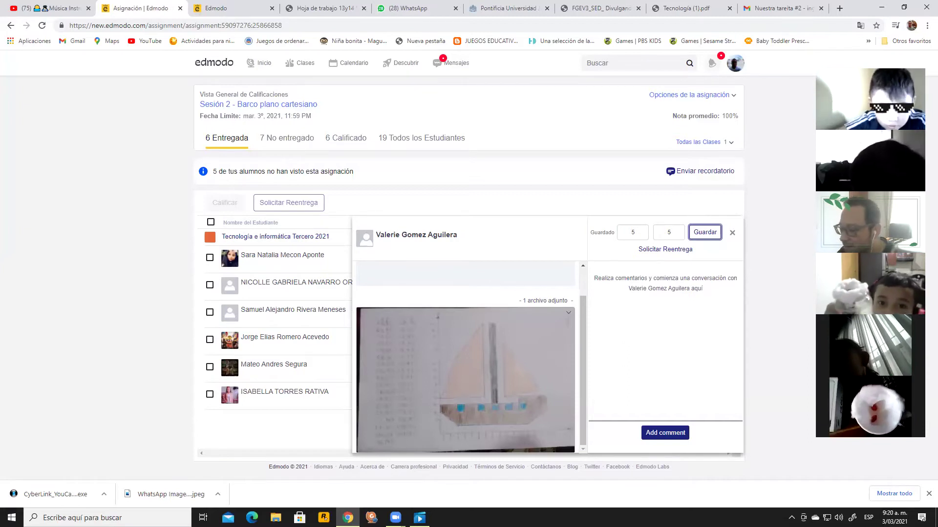
{"action": "key", "text": "alt+s"}
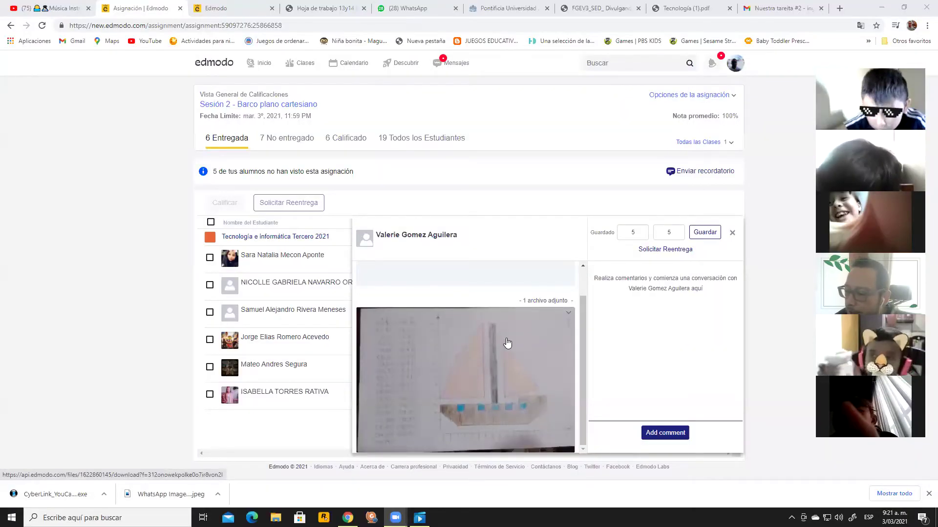
{"action": "left_click", "coordinate": [704, 232]}
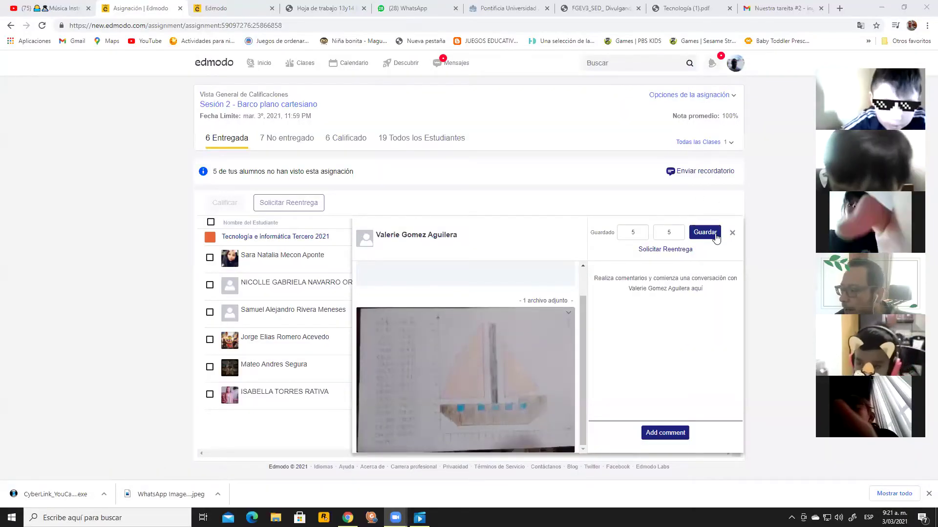
- Open the next ungraded submission, compare the full-size BARCO.png drawing with its boat, mast, sail and window coordinates, and close the image
{"action": "left_click", "coordinate": [316, 255]}
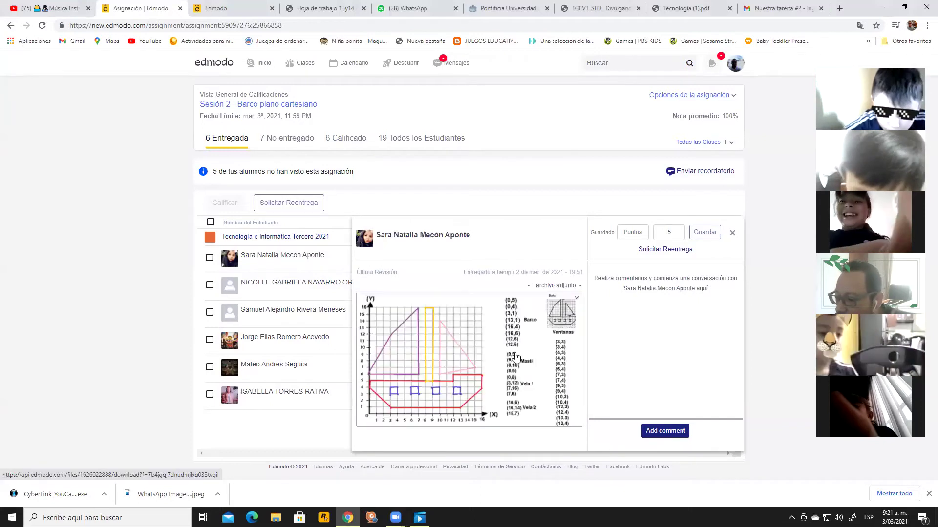
{"action": "left_click", "coordinate": [458, 370]}
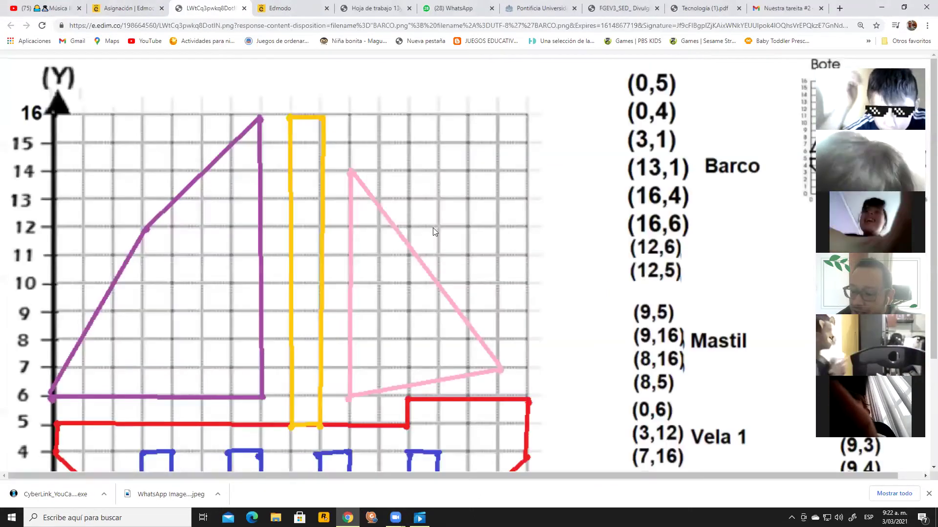
{"action": "scroll", "coordinate": [440, 240], "scroll_direction": "down", "scroll_amount": 3}
{"action": "scroll", "coordinate": [450, 253], "scroll_direction": "up", "scroll_amount": 3}
{"action": "scroll", "coordinate": [450, 254], "scroll_direction": "down", "scroll_amount": 3}
{"action": "scroll", "coordinate": [449, 254], "scroll_direction": "up", "scroll_amount": 3}
{"action": "scroll", "coordinate": [449, 253], "scroll_direction": "down", "scroll_amount": 3}
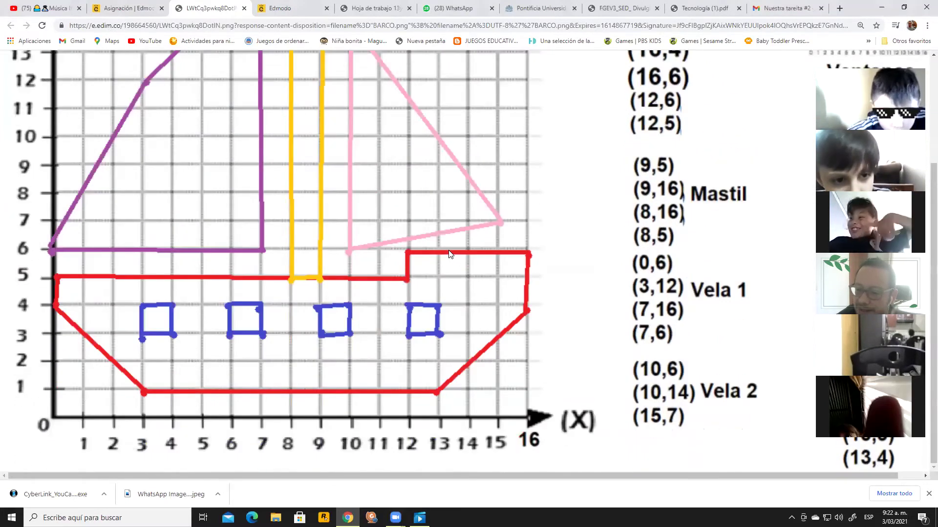
{"action": "scroll", "coordinate": [450, 253], "scroll_direction": "up", "scroll_amount": 3}
{"action": "scroll", "coordinate": [450, 254], "scroll_direction": "down", "scroll_amount": 1}
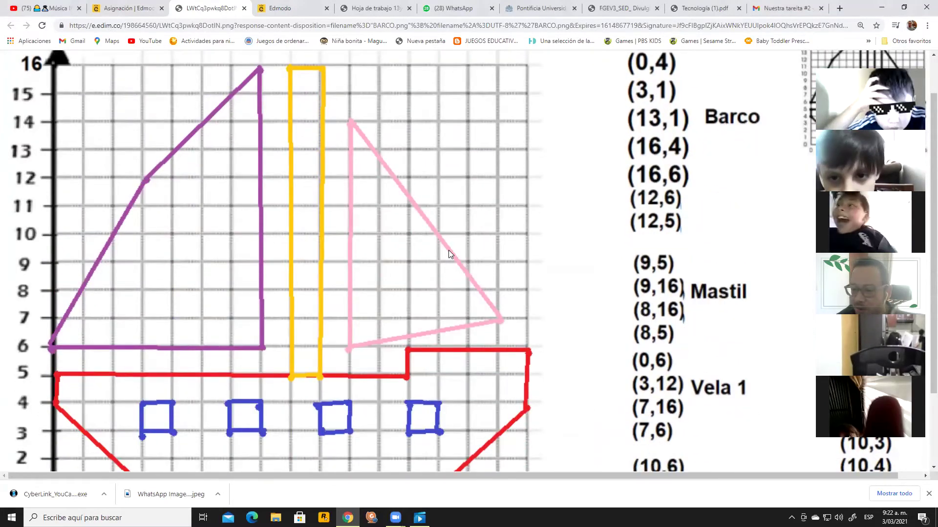
{"action": "scroll", "coordinate": [449, 253], "scroll_direction": "down", "scroll_amount": 3}
{"action": "scroll", "coordinate": [449, 253], "scroll_direction": "up", "scroll_amount": 4}
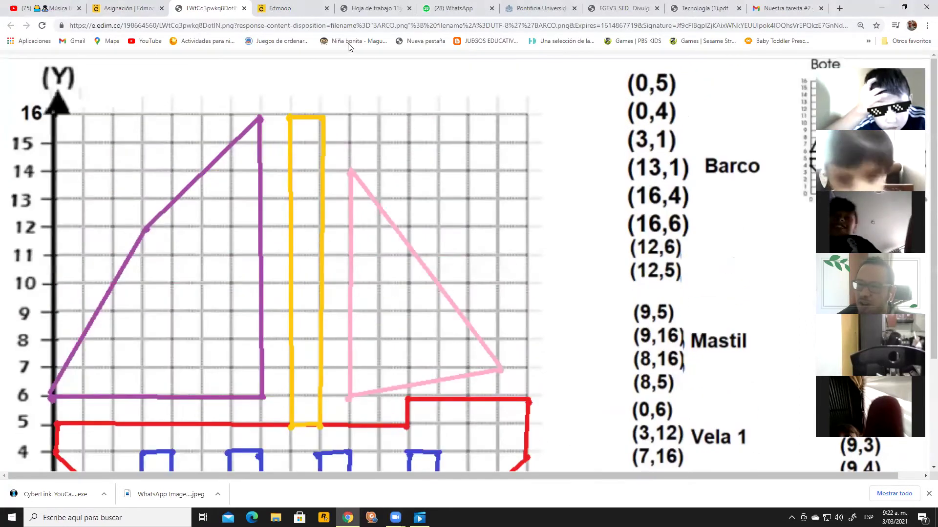
{"action": "left_click", "coordinate": [245, 9]}
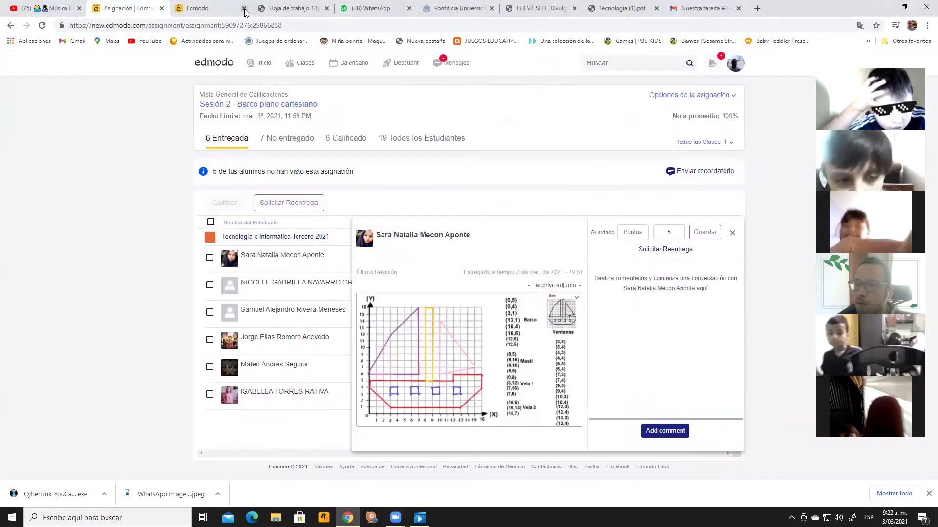
- Grade the submission containing BARCO.png 5 out of 5 and save the grade
{"action": "left_click", "coordinate": [632, 232]}
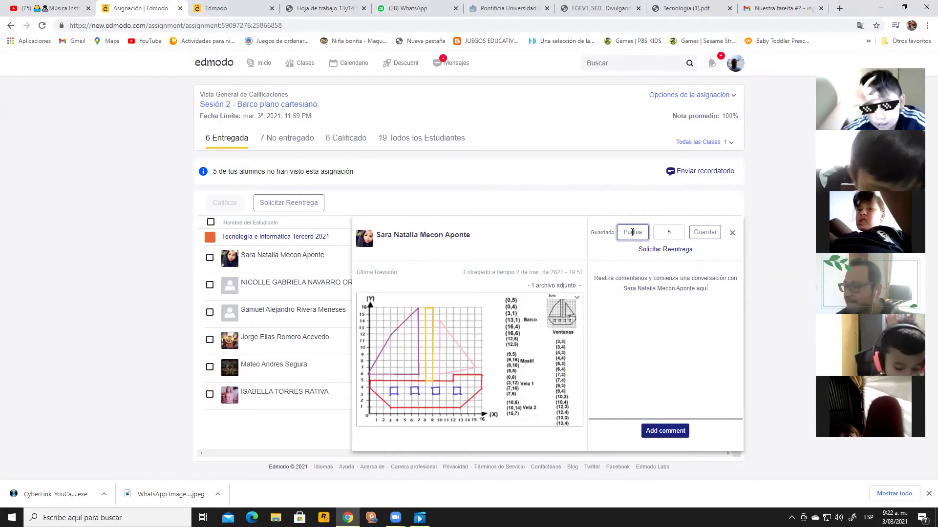
{"action": "left_click", "coordinate": [700, 233]}
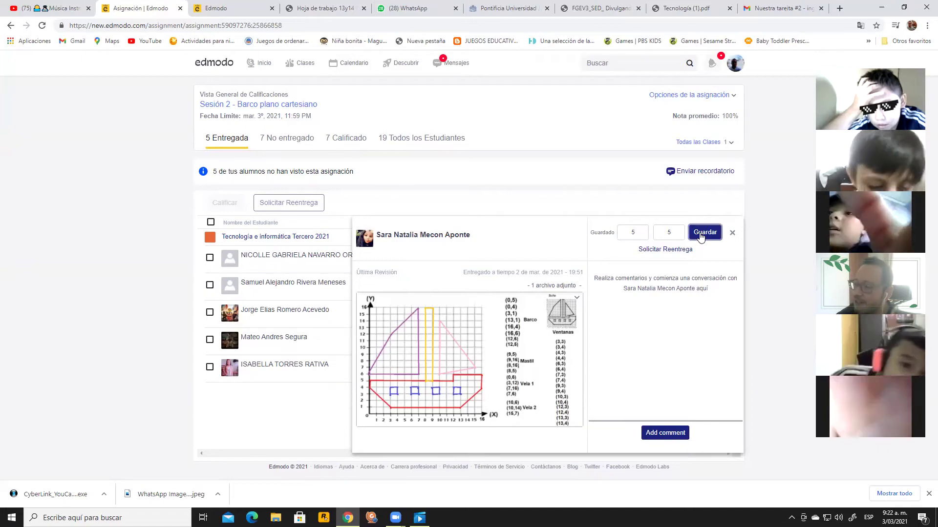
- Open the next ungraded submission and examine both pages of CamScanner 02-28-2021 18.57.pdf, checking the boat drawing against its handwritten coordinates
{"action": "left_click", "coordinate": [310, 265]}
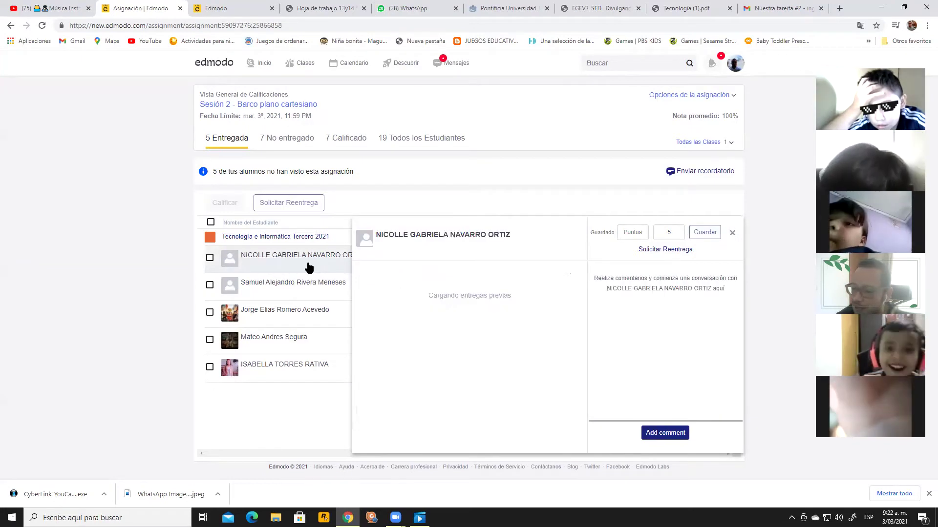
{"action": "left_click", "coordinate": [479, 308]}
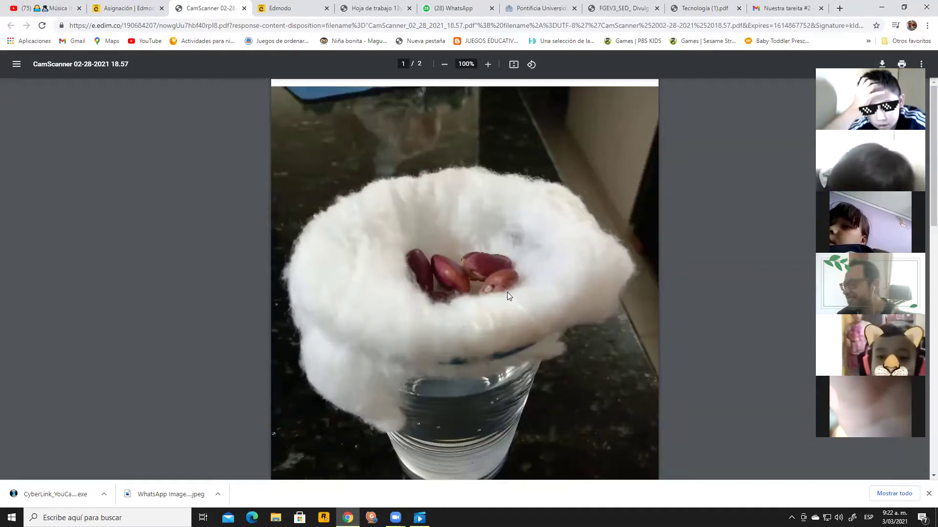
{"action": "scroll", "coordinate": [427, 278], "scroll_direction": "down", "scroll_amount": 5}
{"action": "scroll", "coordinate": [426, 278], "scroll_direction": "up", "scroll_amount": 5}
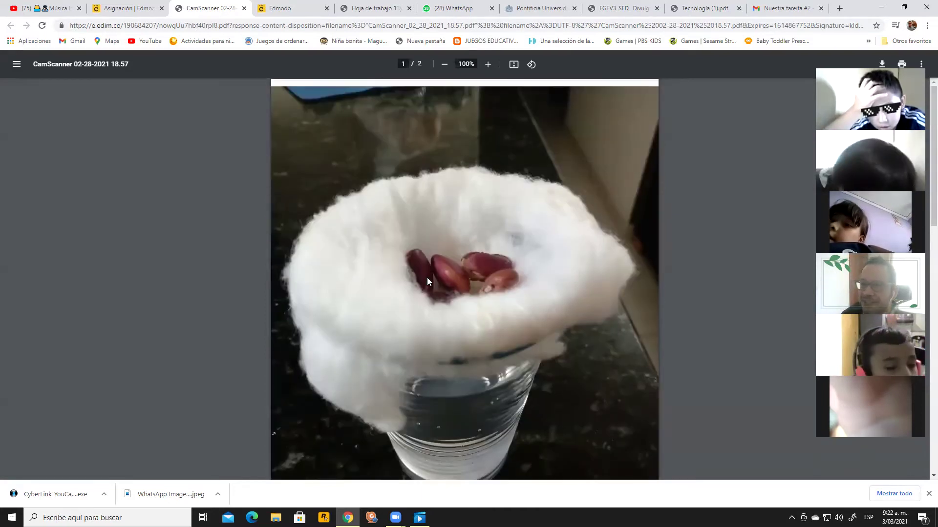
{"action": "scroll", "coordinate": [431, 275], "scroll_direction": "down", "scroll_amount": 10}
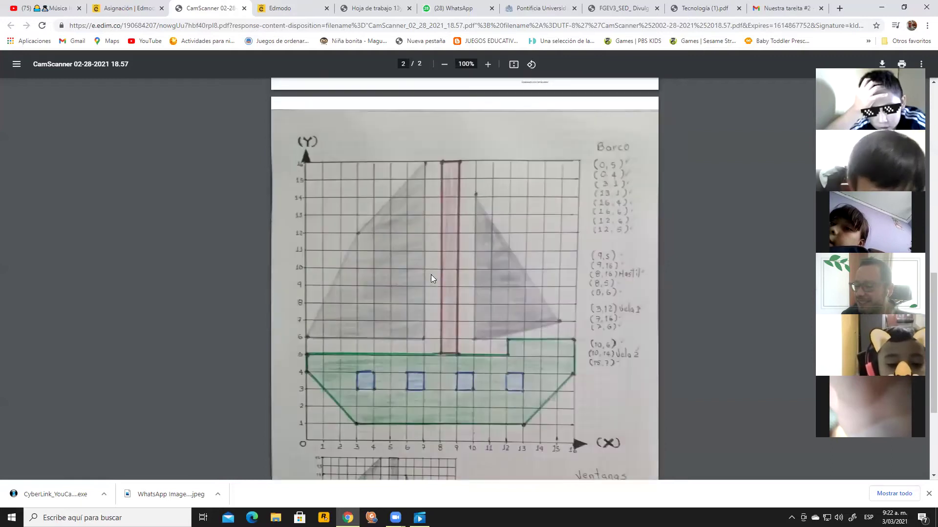
{"action": "scroll", "coordinate": [430, 278], "scroll_direction": "down", "scroll_amount": 4}
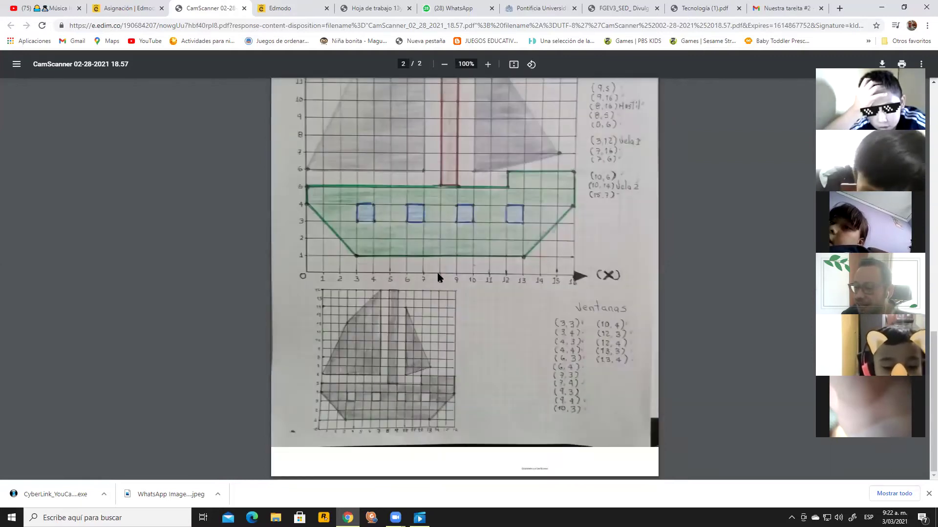
{"action": "scroll", "coordinate": [523, 250], "scroll_direction": "up", "scroll_amount": 4}
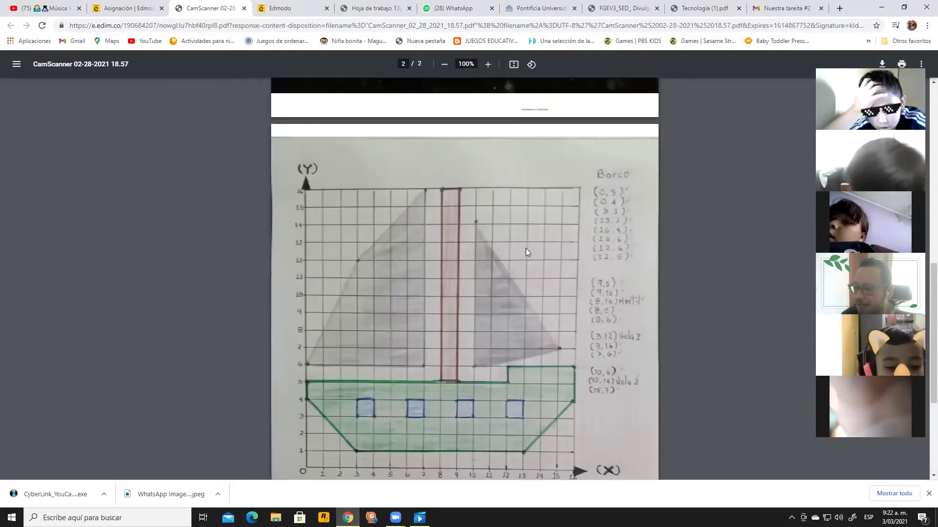
{"action": "scroll", "coordinate": [527, 251], "scroll_direction": "up", "scroll_amount": 8}
{"action": "scroll", "coordinate": [526, 248], "scroll_direction": "up", "scroll_amount": 2}
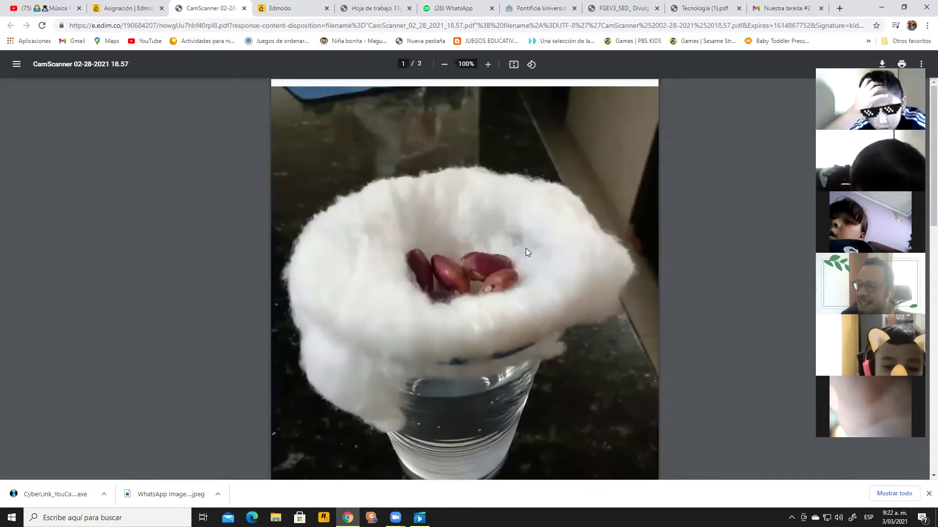
{"action": "scroll", "coordinate": [532, 247], "scroll_direction": "down", "scroll_amount": 10}
{"action": "scroll", "coordinate": [537, 248], "scroll_direction": "down", "scroll_amount": 2}
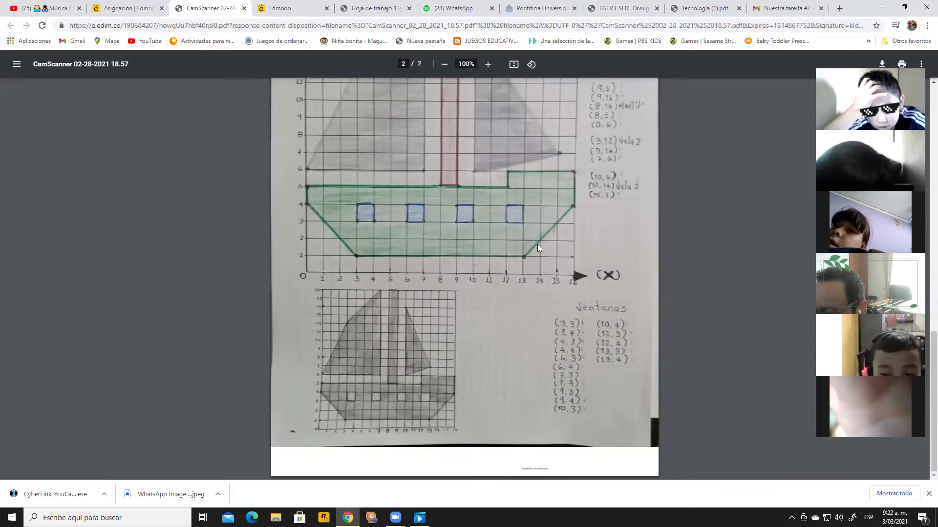
{"action": "scroll", "coordinate": [537, 248], "scroll_direction": "up", "scroll_amount": 8}
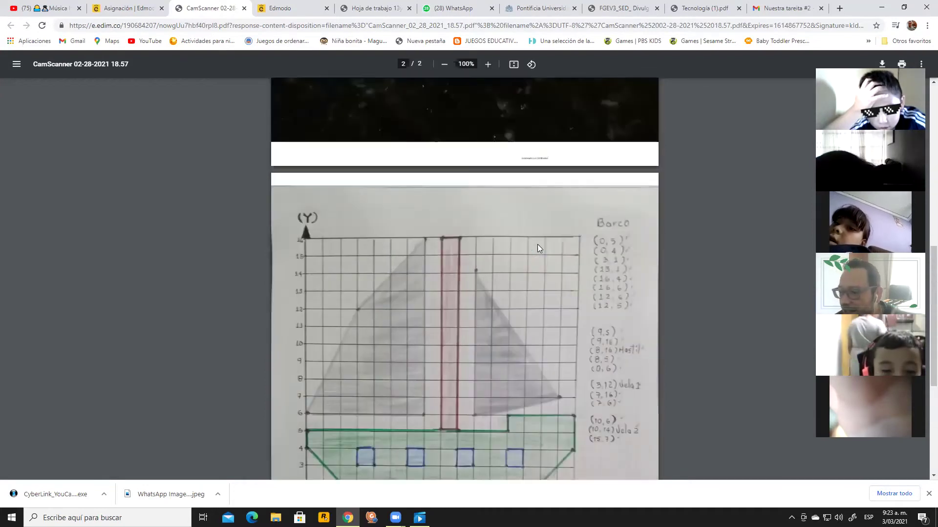
- Close the CamScanner PDF, grade its submission 5 out of 5 and save the grade
{"action": "left_click", "coordinate": [243, 8]}
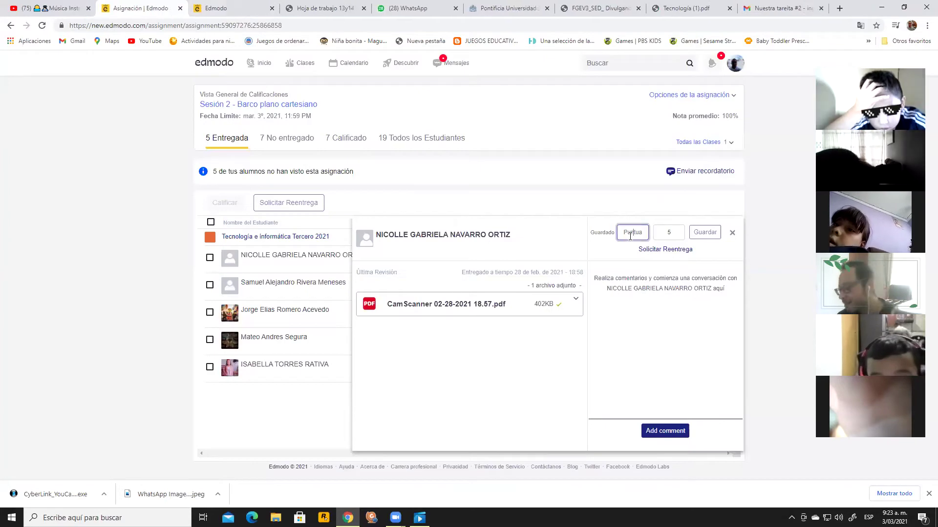
{"action": "left_click", "coordinate": [713, 234]}
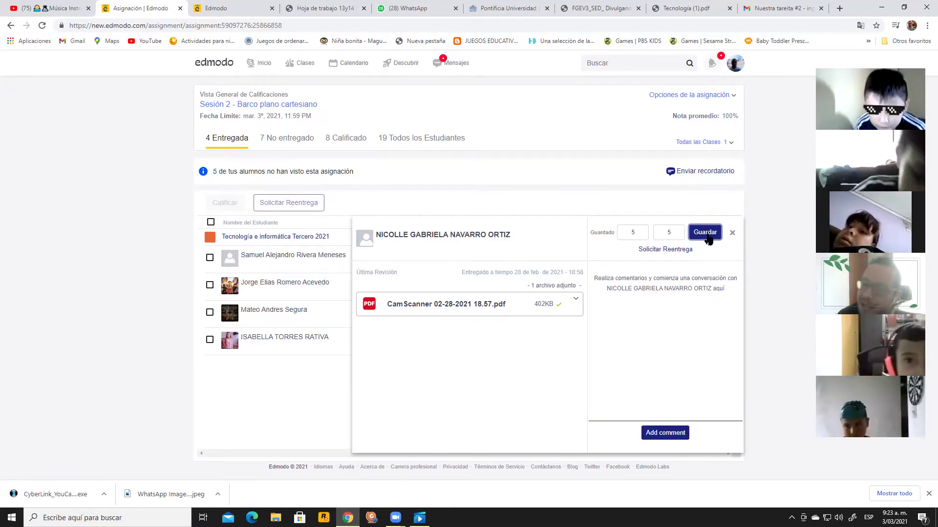
- Open the next ungraded submission and look through its four attached photos, including the boat drawing and the other worksheets
{"action": "left_click", "coordinate": [251, 262]}
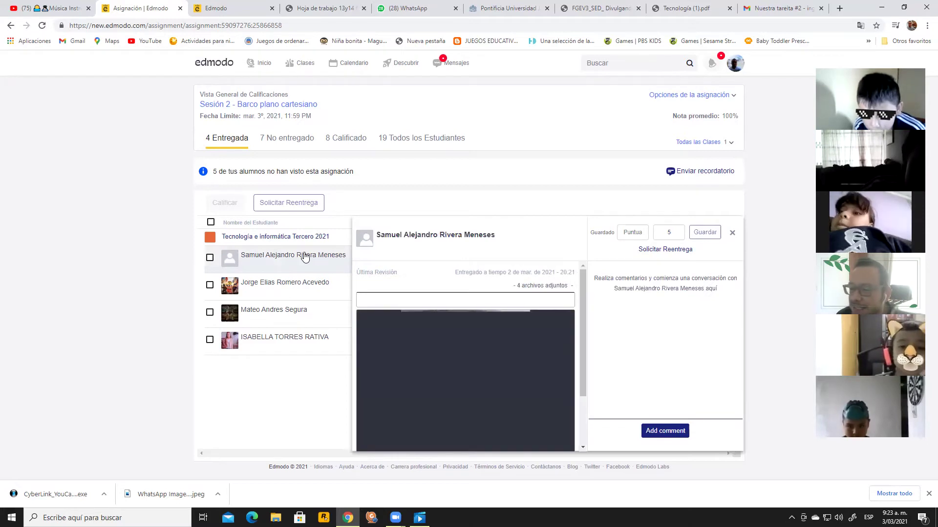
{"action": "scroll", "coordinate": [441, 357], "scroll_direction": "down", "scroll_amount": 10}
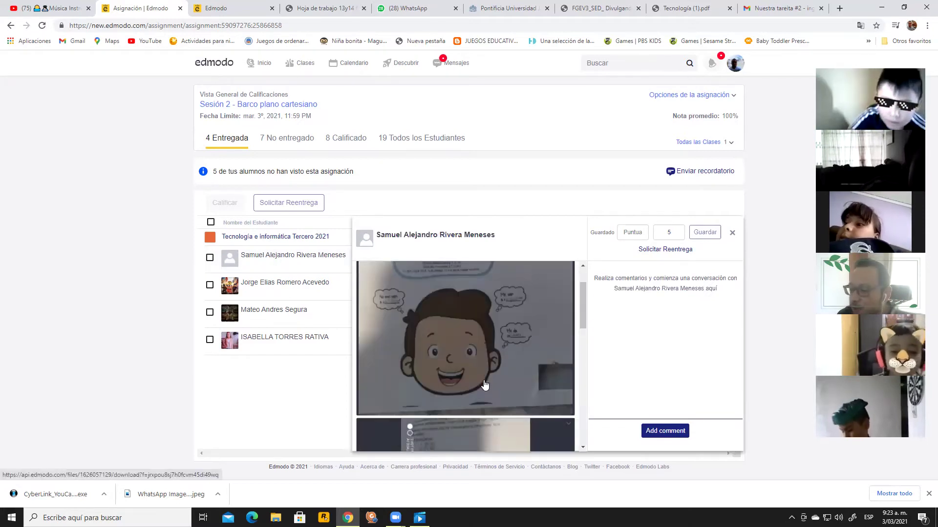
{"action": "scroll", "coordinate": [484, 385], "scroll_direction": "up", "scroll_amount": 10}
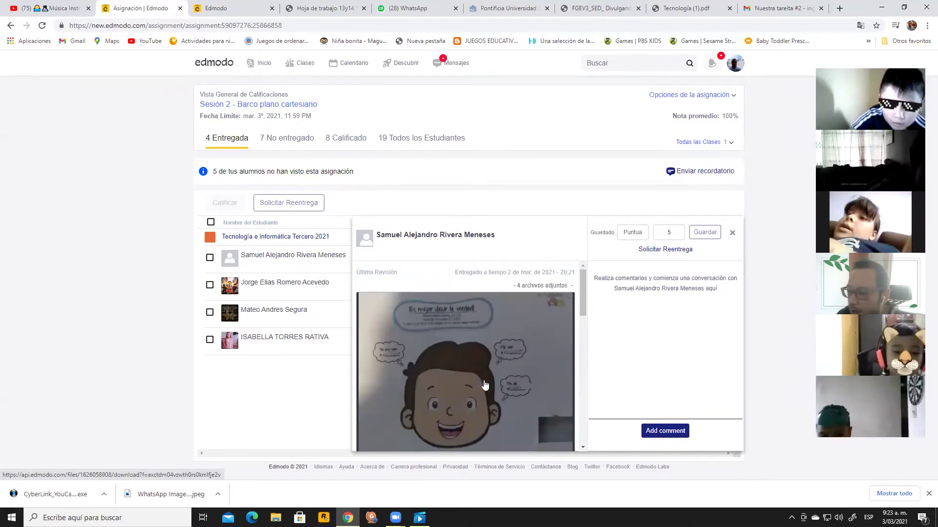
{"action": "scroll", "coordinate": [494, 375], "scroll_direction": "down", "scroll_amount": 10}
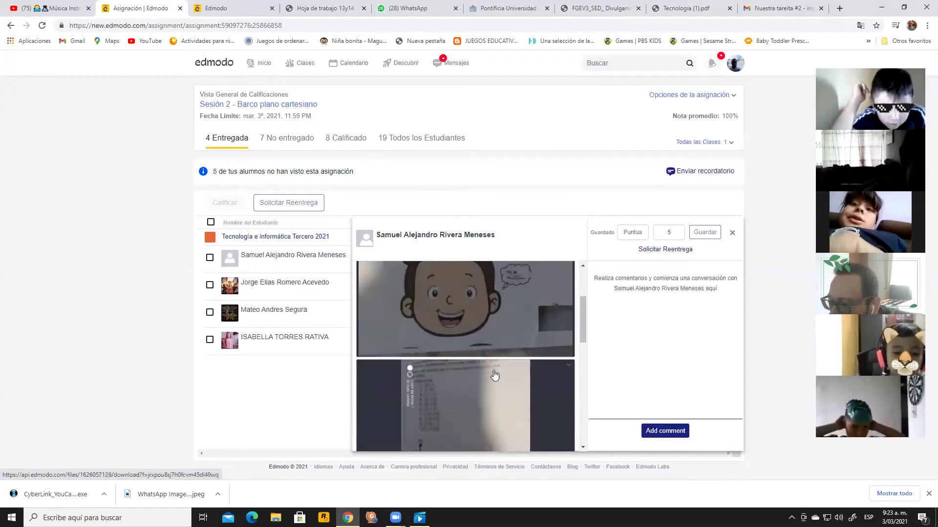
{"action": "scroll", "coordinate": [493, 370], "scroll_direction": "down", "scroll_amount": 3}
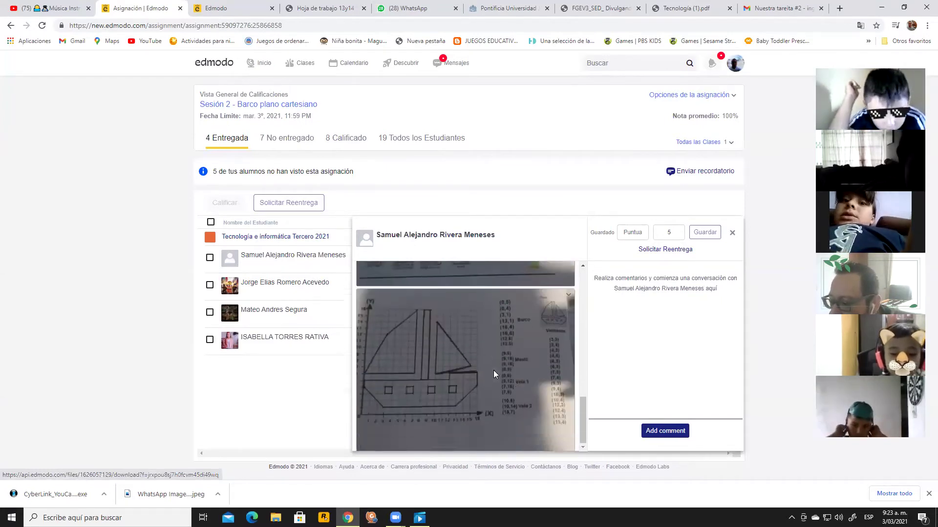
{"action": "scroll", "coordinate": [494, 370], "scroll_direction": "up", "scroll_amount": 5}
{"action": "scroll", "coordinate": [493, 370], "scroll_direction": "down", "scroll_amount": 3}
{"action": "scroll", "coordinate": [511, 382], "scroll_direction": "up", "scroll_amount": 6}
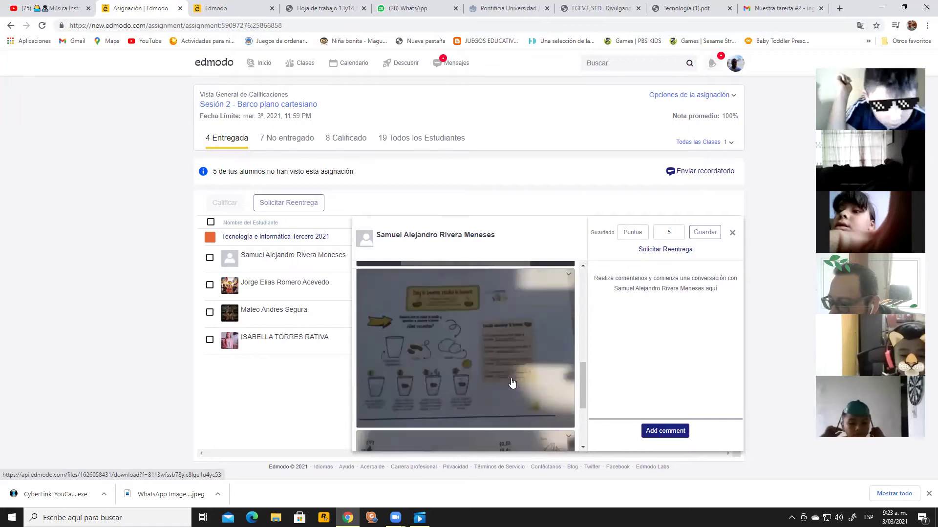
{"action": "scroll", "coordinate": [508, 383], "scroll_direction": "down", "scroll_amount": 4}
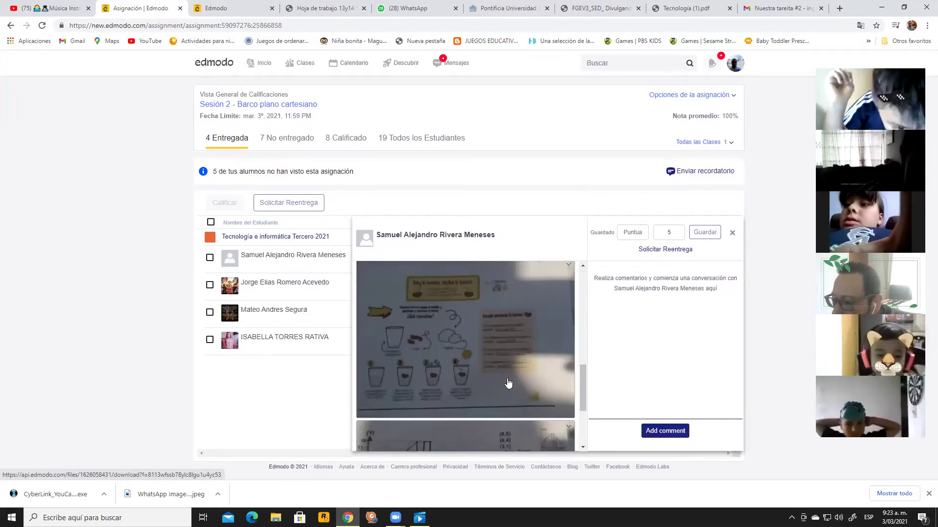
- View the attached "Doy lo bueno, recibo lo bueno" worksheet photo at full size and read its handwritten commitments
{"action": "left_click", "coordinate": [522, 338]}
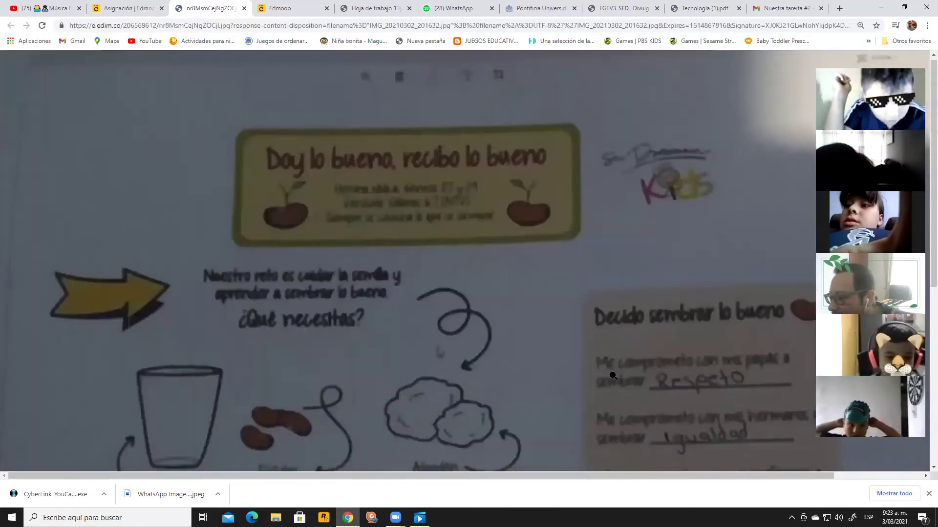
{"action": "scroll", "coordinate": [541, 360], "scroll_direction": "down", "scroll_amount": 4}
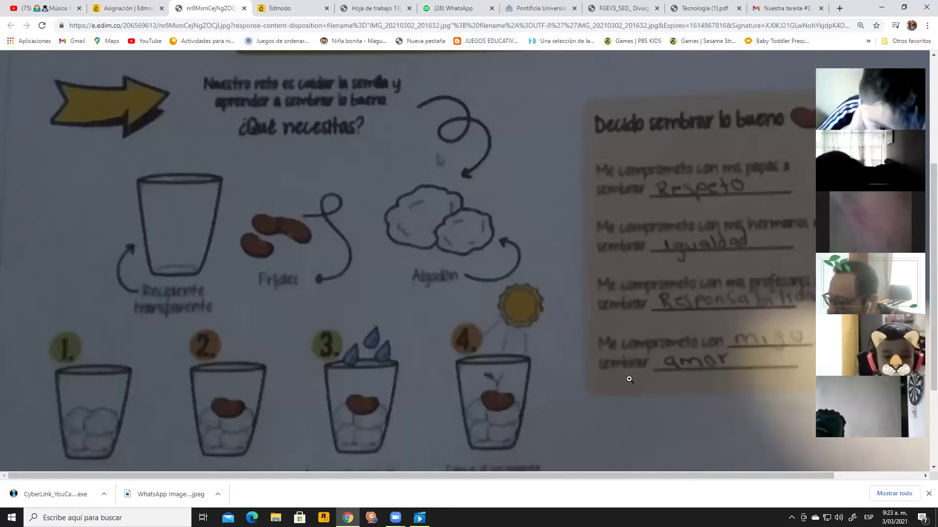
{"action": "left_click", "coordinate": [454, 272]}
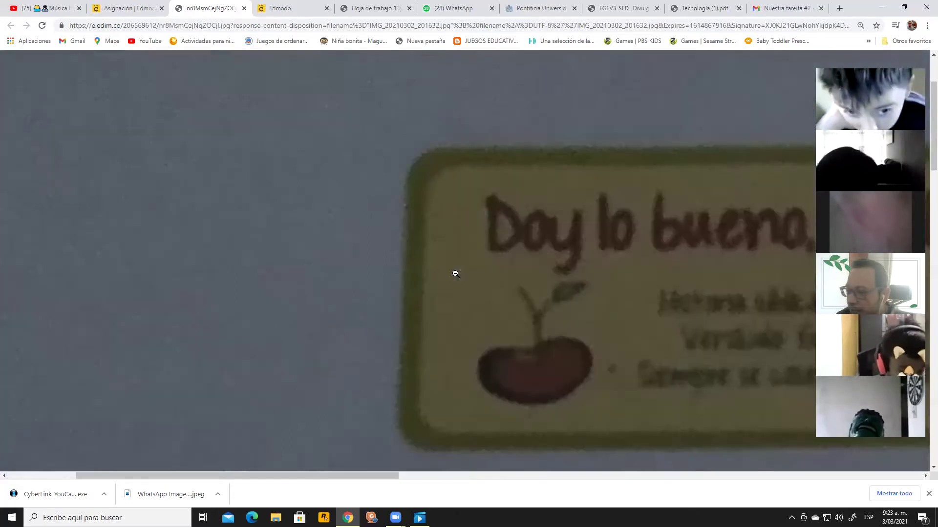
{"action": "scroll", "coordinate": [457, 273], "scroll_direction": "down", "scroll_amount": 5}
{"action": "scroll", "coordinate": [460, 274], "scroll_direction": "up", "scroll_amount": 4}
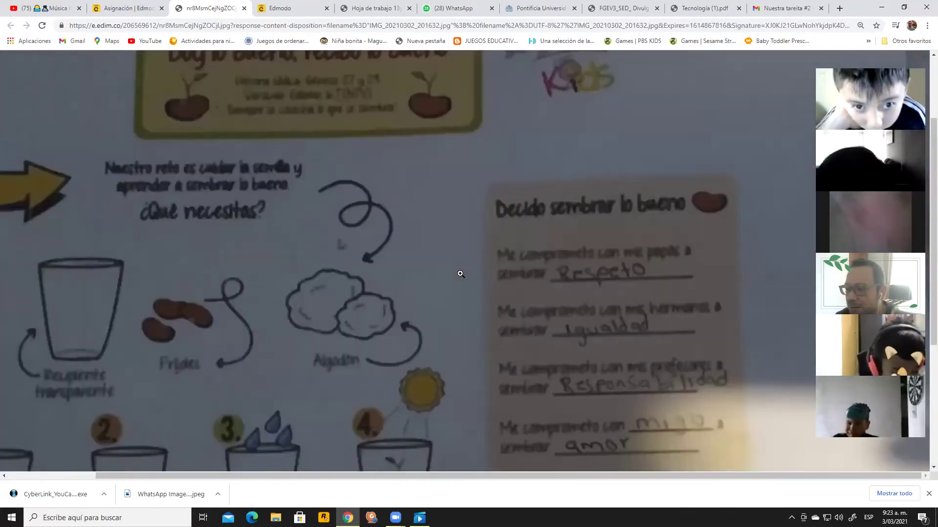
{"action": "scroll", "coordinate": [461, 274], "scroll_direction": "down", "scroll_amount": 4}
{"action": "scroll", "coordinate": [580, 284], "scroll_direction": "up", "scroll_amount": 6}
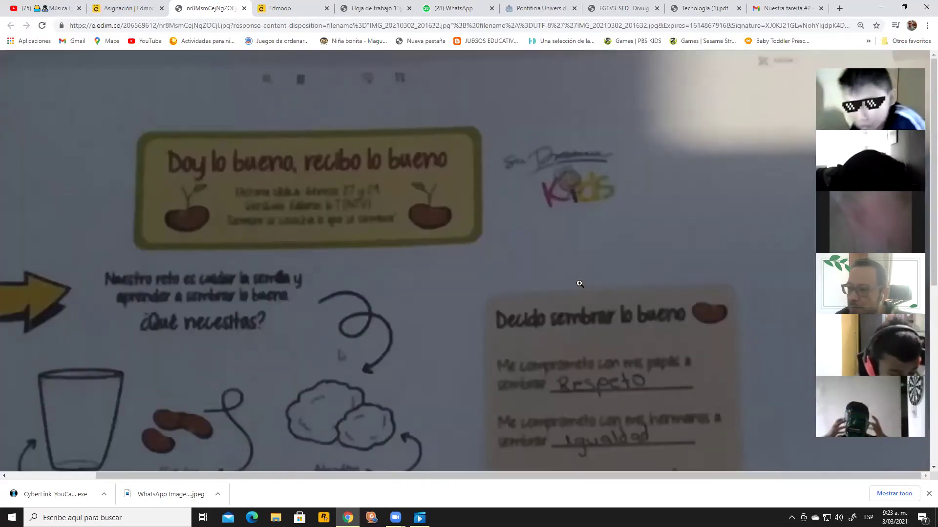
- Close the worksheet photo, grade the submission with four attachments 5 out of 5 and save the grade
{"action": "left_click", "coordinate": [244, 9]}
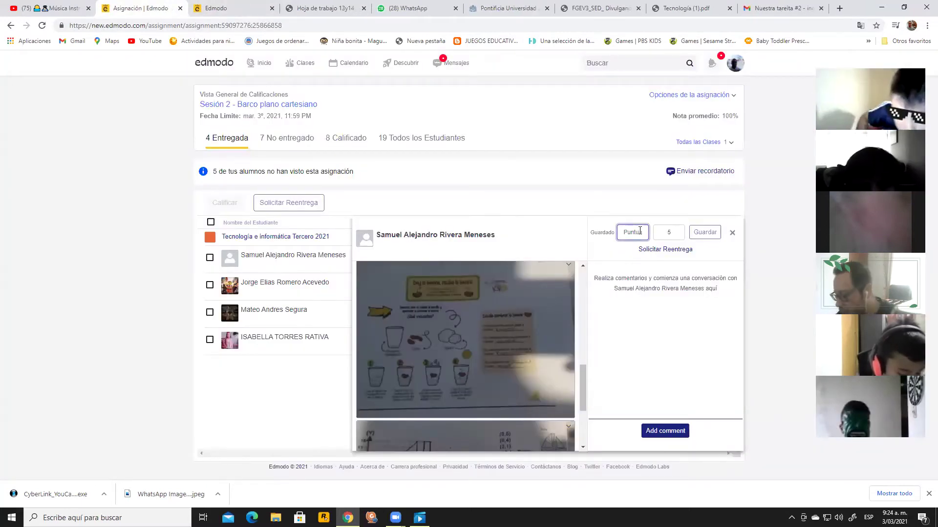
{"action": "left_click", "coordinate": [705, 232]}
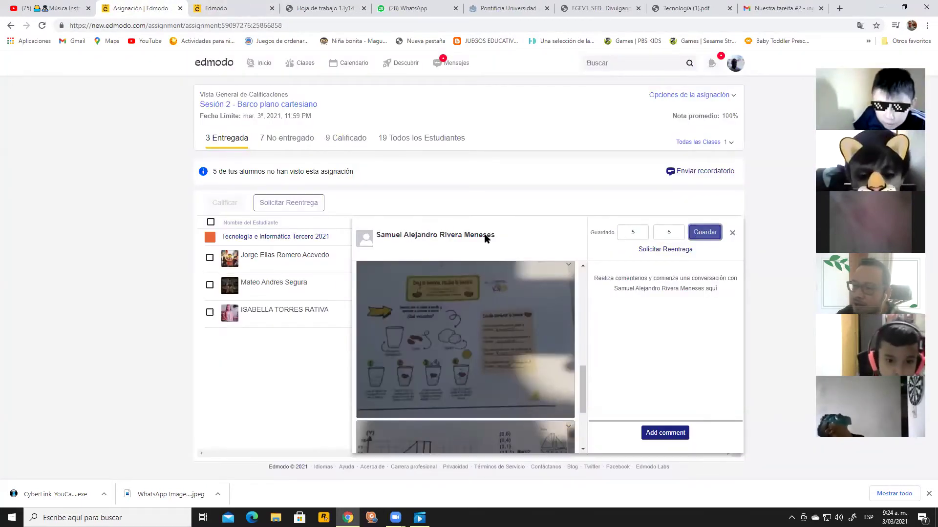
- Recheck the attached photos of the graded submission and post the comment "Vale x 2" on it
{"action": "scroll", "coordinate": [469, 315], "scroll_direction": "down", "scroll_amount": 3}
{"action": "scroll", "coordinate": [486, 318], "scroll_direction": "up", "scroll_amount": 5}
{"action": "scroll", "coordinate": [487, 319], "scroll_direction": "up", "scroll_amount": 5}
{"action": "scroll", "coordinate": [488, 323], "scroll_direction": "down", "scroll_amount": 4}
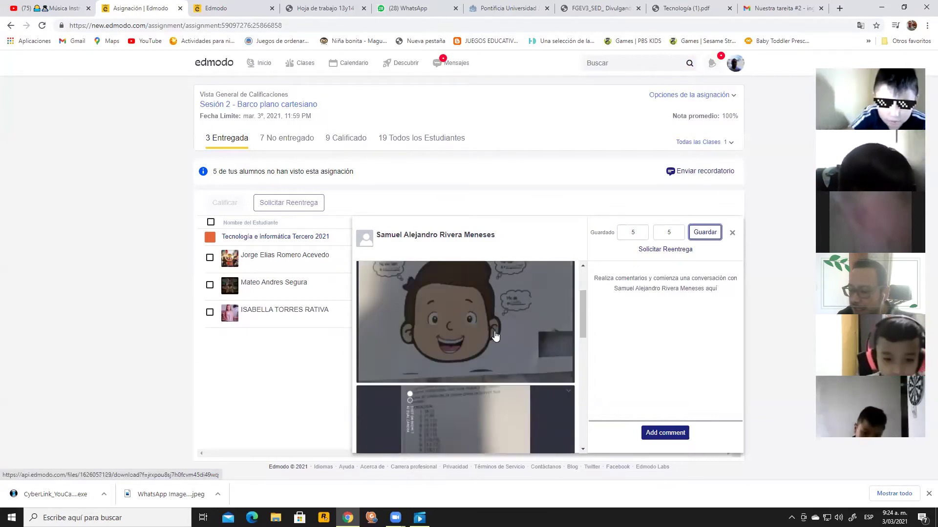
{"action": "scroll", "coordinate": [501, 342], "scroll_direction": "down", "scroll_amount": 5}
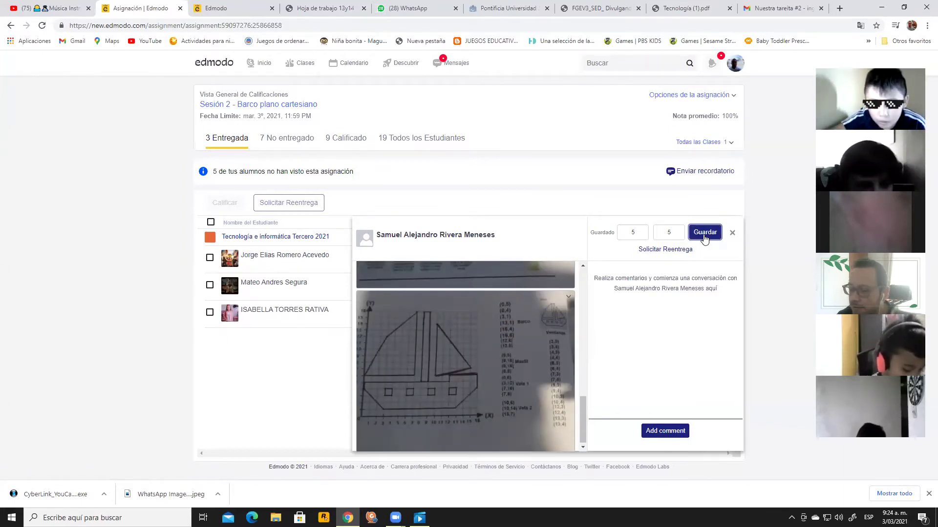
{"action": "left_click", "coordinate": [659, 433]}
{"action": "left_click", "coordinate": [655, 376]}
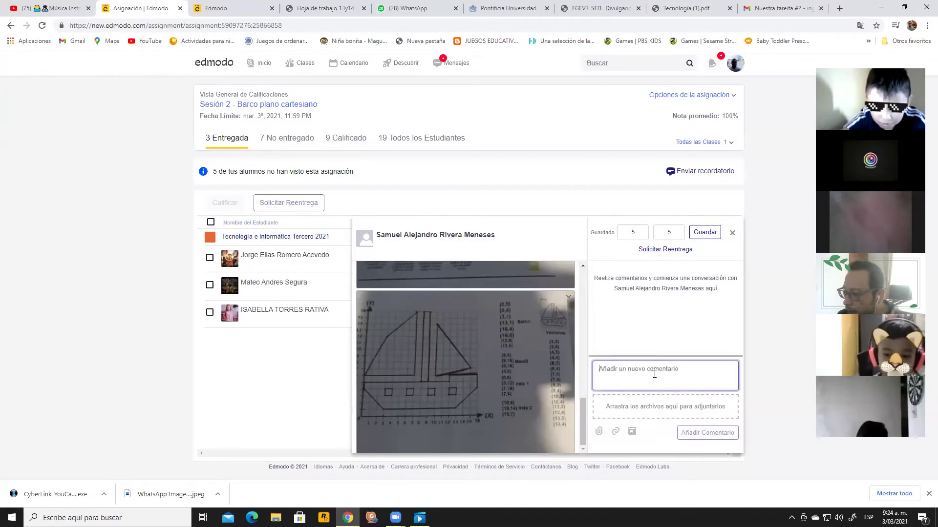
{"action": "type", "text": "Vale x 2"}
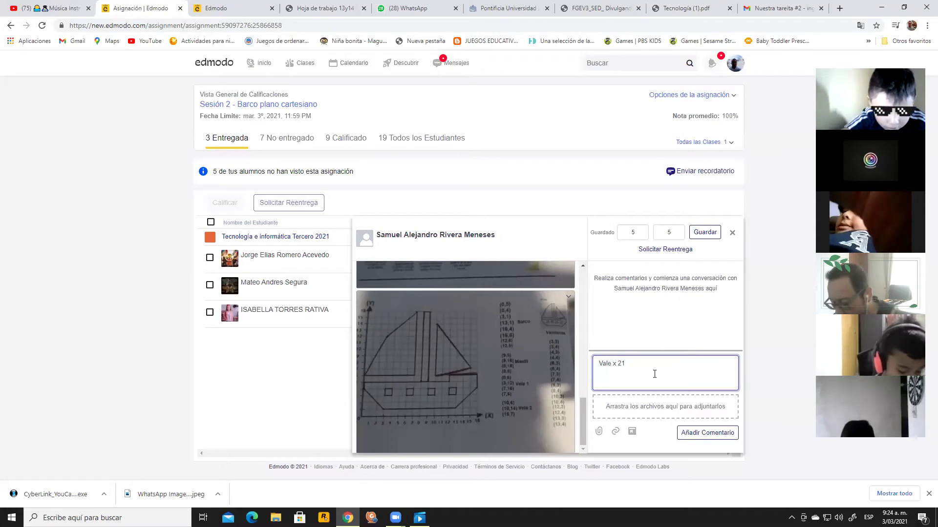
{"action": "left_click", "coordinate": [707, 435]}
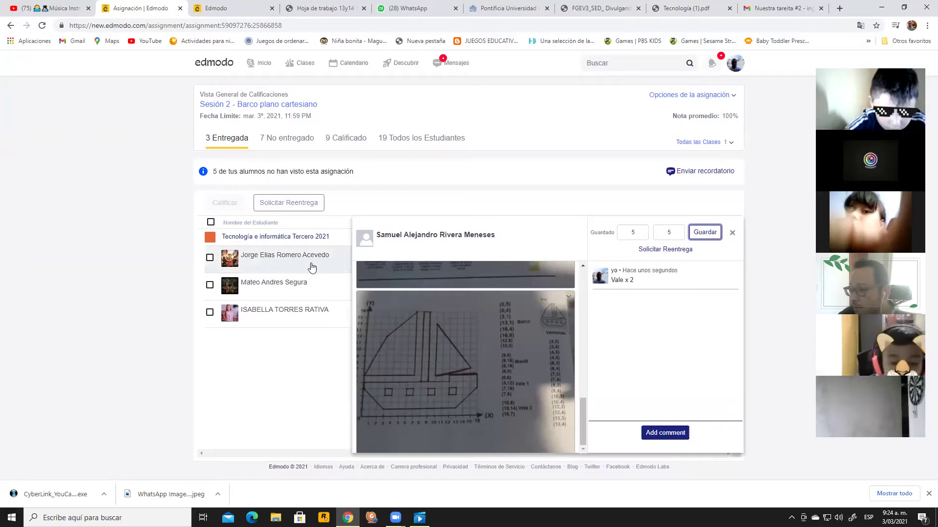
- Open the next ungraded submission and view its attached barco.png boat drawing at full size
{"action": "left_click", "coordinate": [291, 258]}
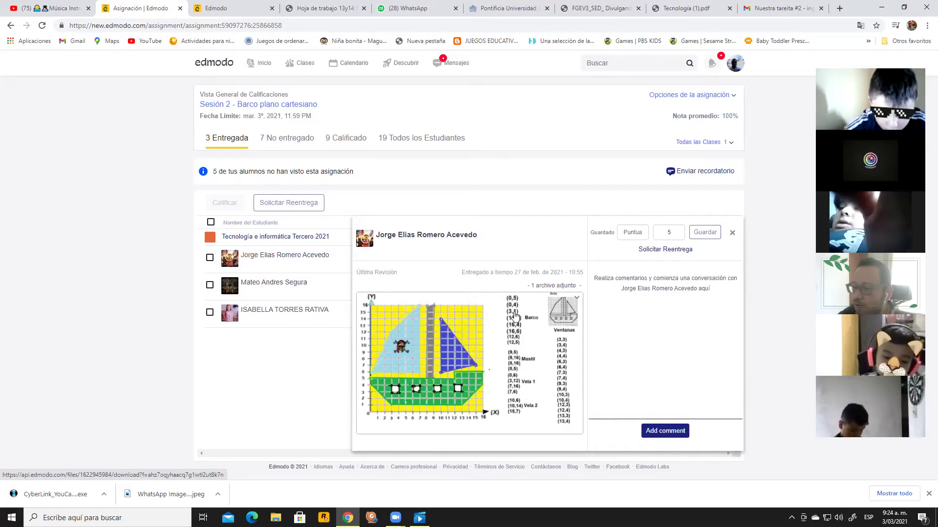
{"action": "left_click", "coordinate": [486, 359]}
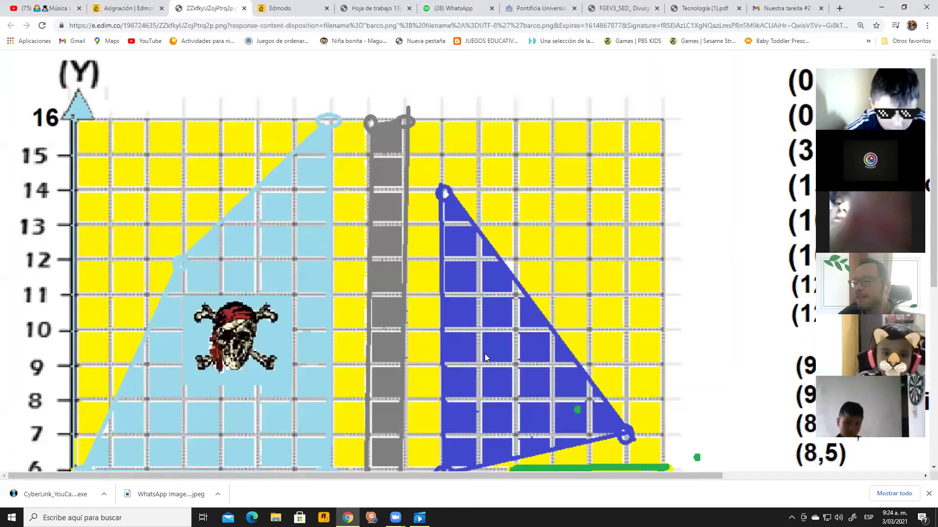
{"action": "scroll", "coordinate": [484, 353], "scroll_direction": "down", "scroll_amount": 3}
{"action": "scroll", "coordinate": [483, 355], "scroll_direction": "down", "scroll_amount": 2}
{"action": "scroll", "coordinate": [482, 354], "scroll_direction": "up", "scroll_amount": 5}
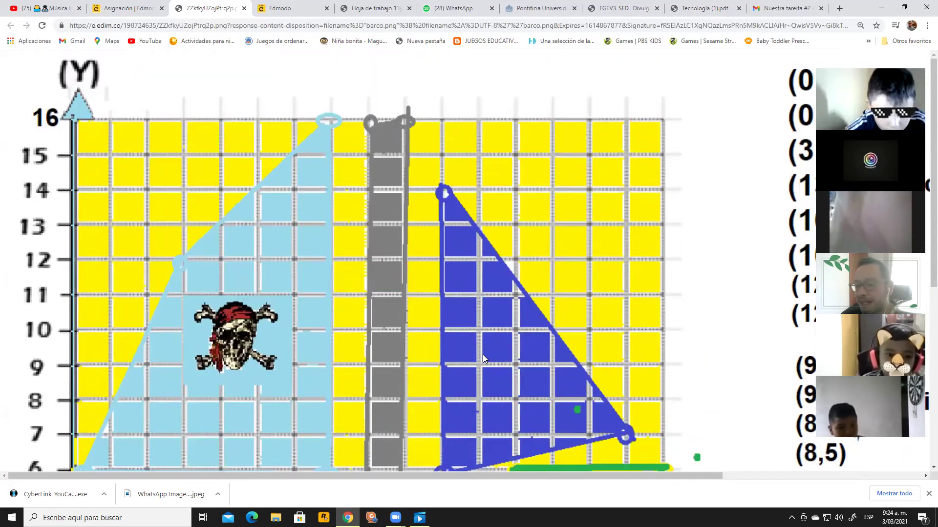
- Examine the pirate boat's sails, mast, hull and windows against the coordinate grid, and close the full-size image
{"action": "scroll", "coordinate": [483, 355], "scroll_direction": "down", "scroll_amount": 3}
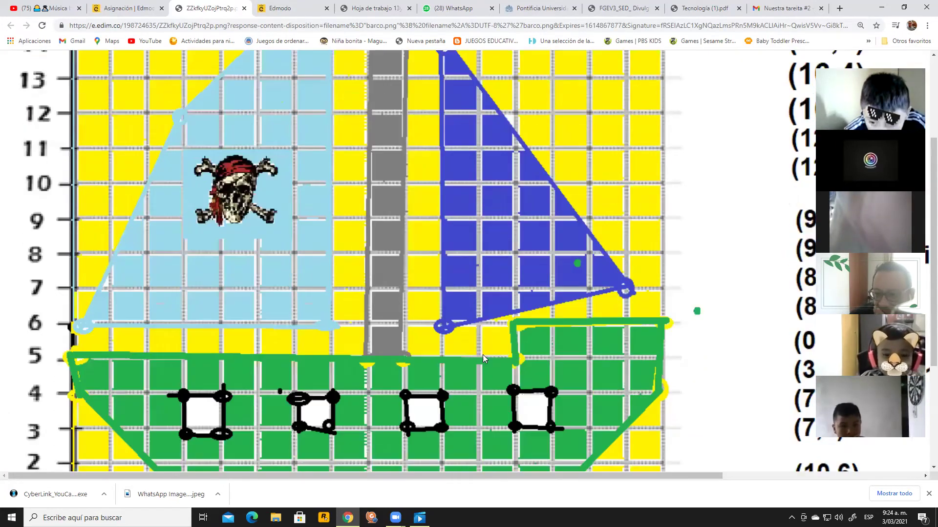
{"action": "scroll", "coordinate": [483, 359], "scroll_direction": "down", "scroll_amount": 1}
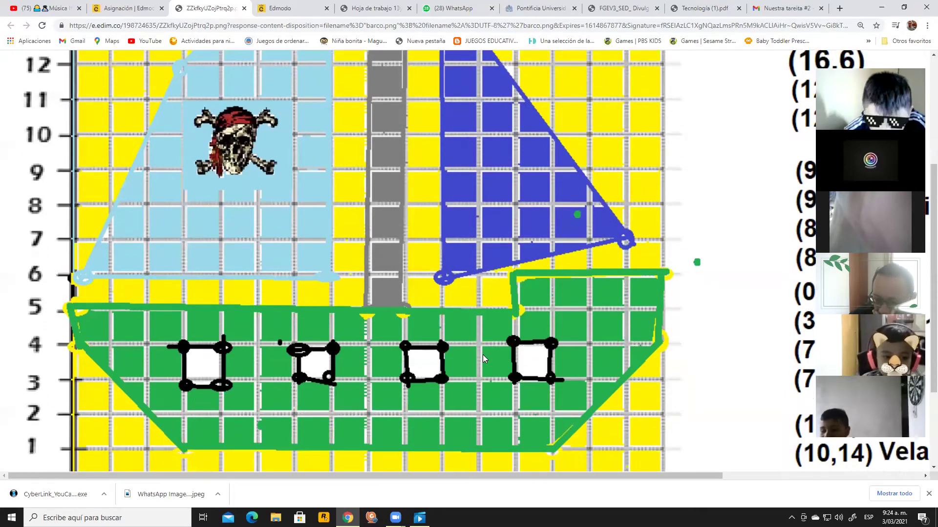
{"action": "scroll", "coordinate": [486, 354], "scroll_direction": "down", "scroll_amount": 3}
{"action": "scroll", "coordinate": [493, 353], "scroll_direction": "up", "scroll_amount": 7}
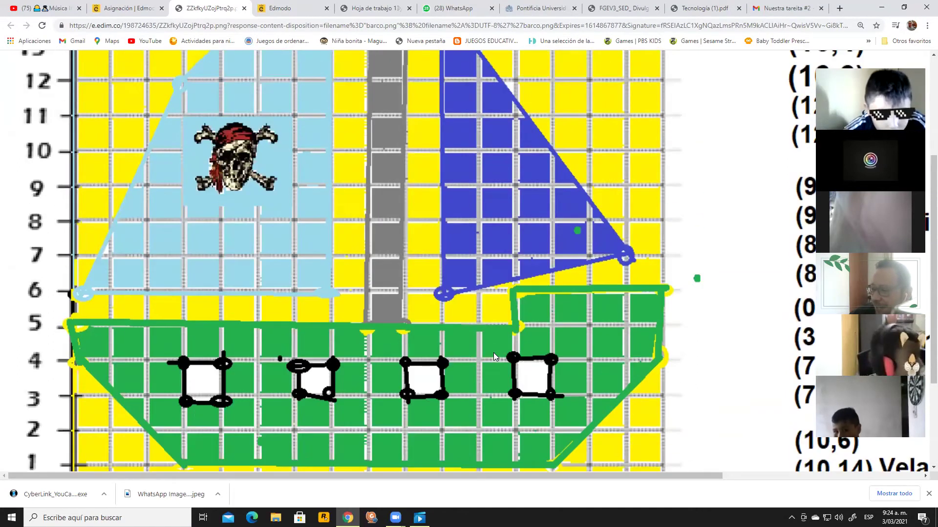
{"action": "scroll", "coordinate": [493, 353], "scroll_direction": "down", "scroll_amount": 4}
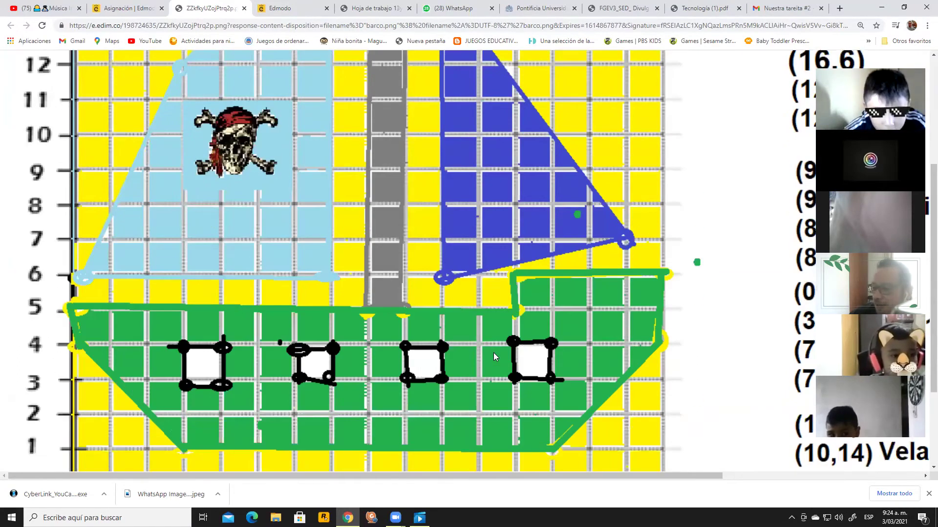
{"action": "scroll", "coordinate": [493, 352], "scroll_direction": "up", "scroll_amount": 2}
{"action": "scroll", "coordinate": [493, 353], "scroll_direction": "up", "scroll_amount": 2}
{"action": "scroll", "coordinate": [494, 352], "scroll_direction": "down", "scroll_amount": 6}
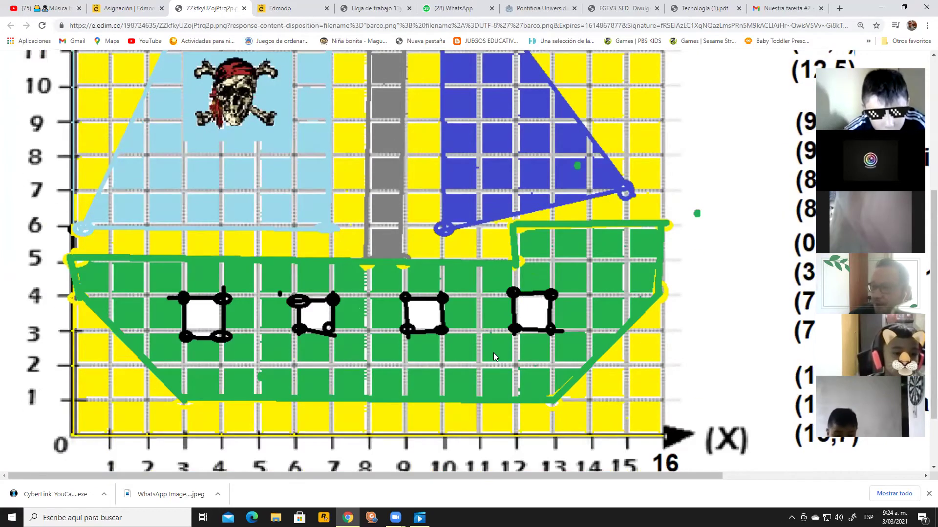
{"action": "scroll", "coordinate": [494, 353], "scroll_direction": "up", "scroll_amount": 3}
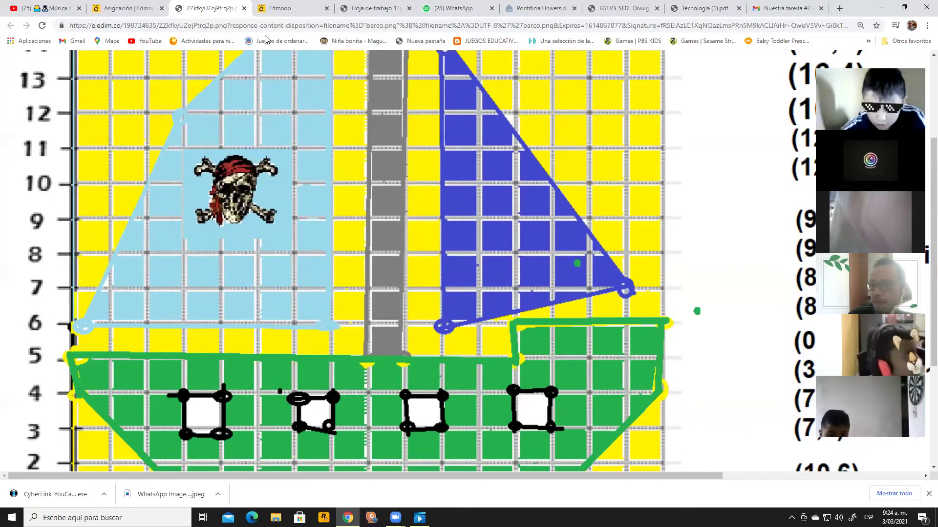
{"action": "left_click", "coordinate": [243, 8]}
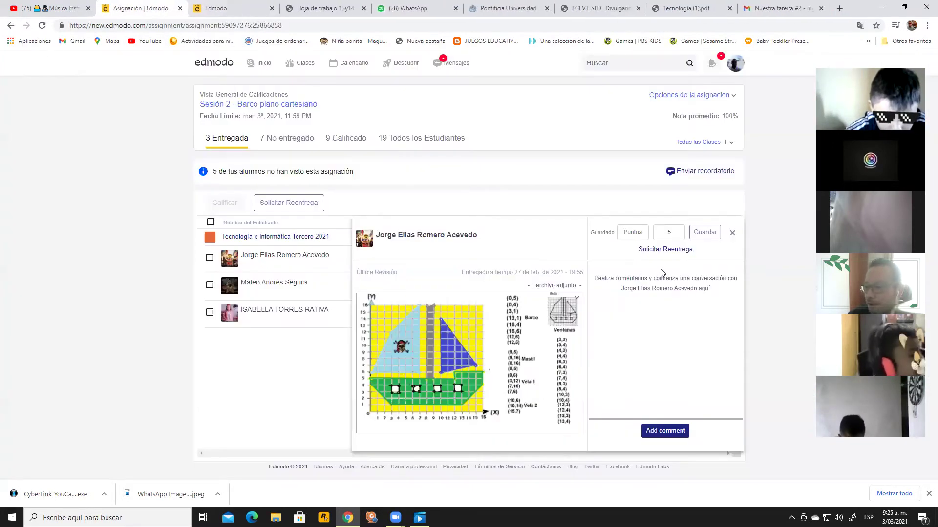